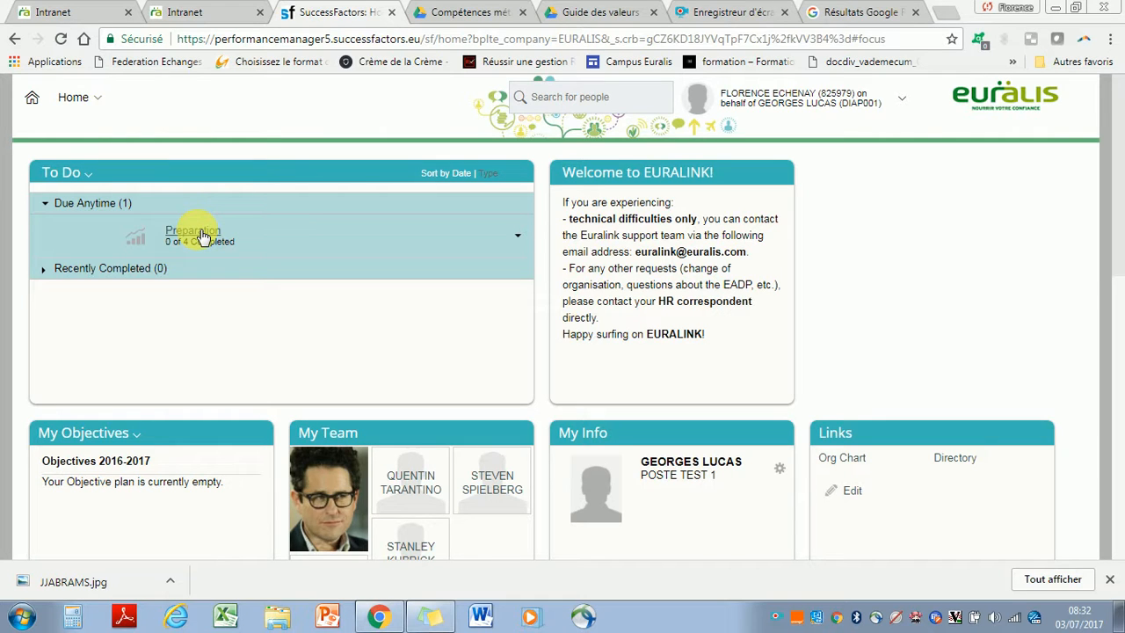
Open the pending employee's annual review from the Preparation to-do and set the date of interview to 07/03/2017
left_click(202, 237)
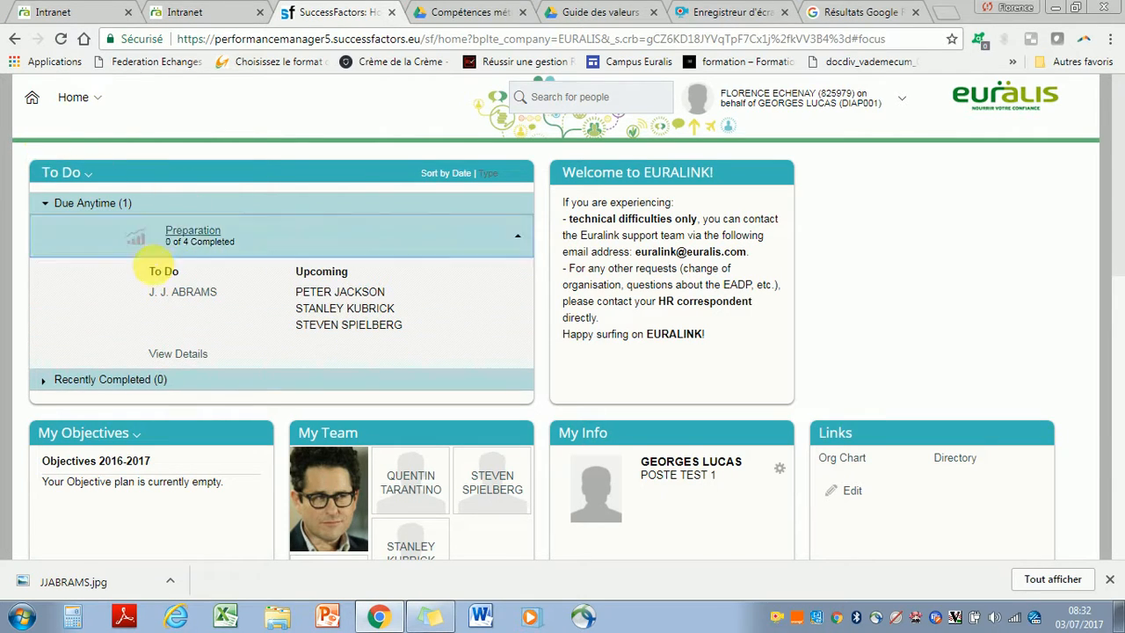
left_click(176, 298)
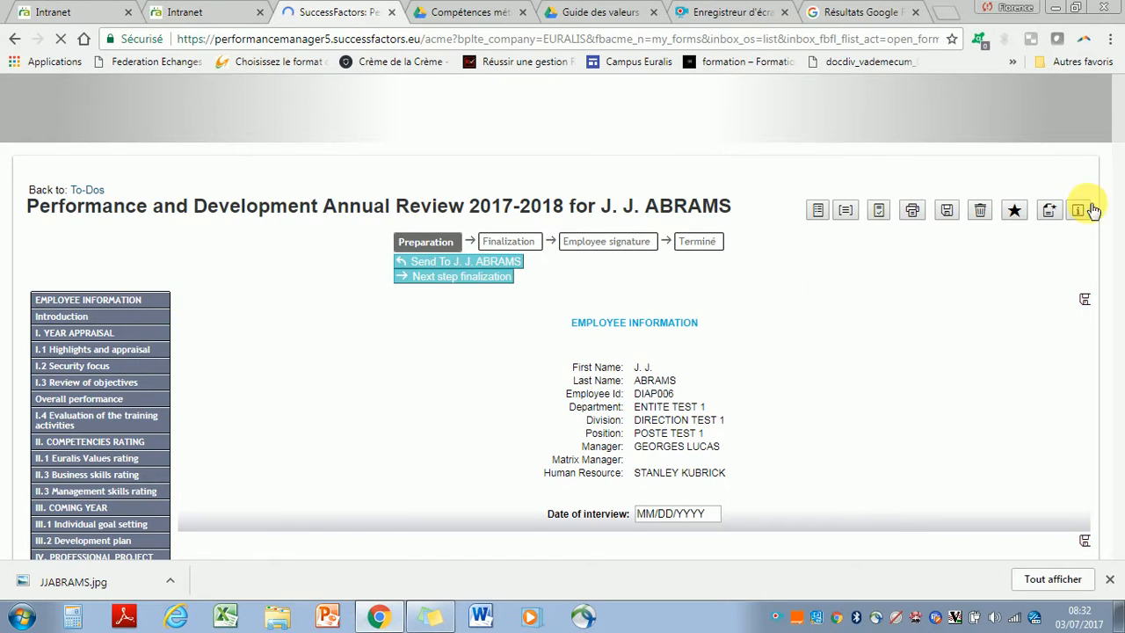
scroll(1118, 130, "down", 3)
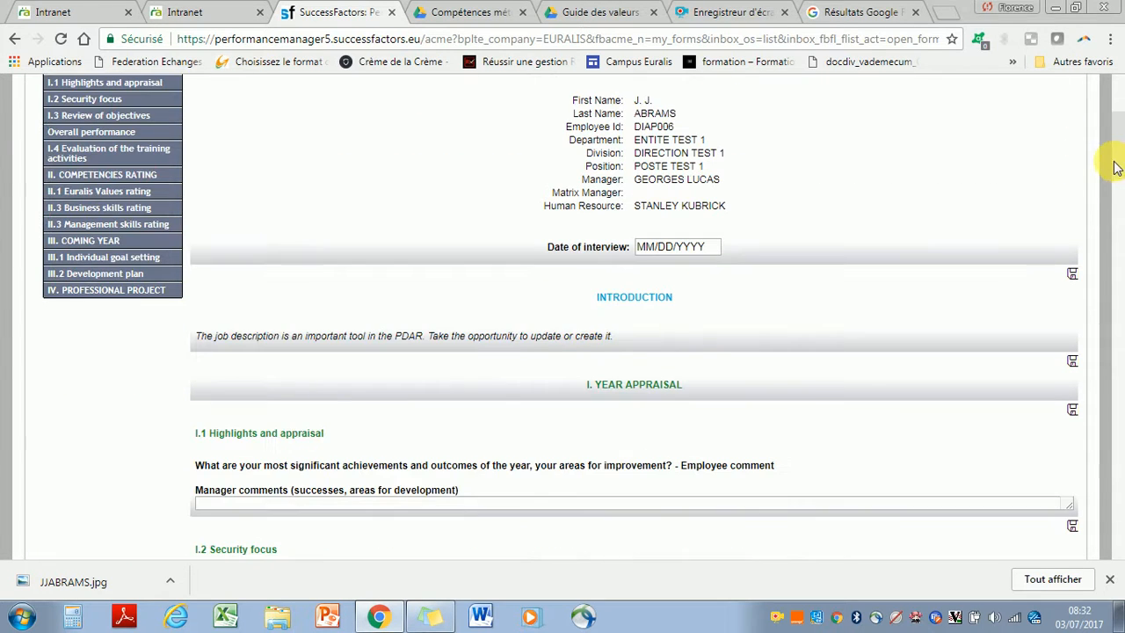
left_click(701, 252)
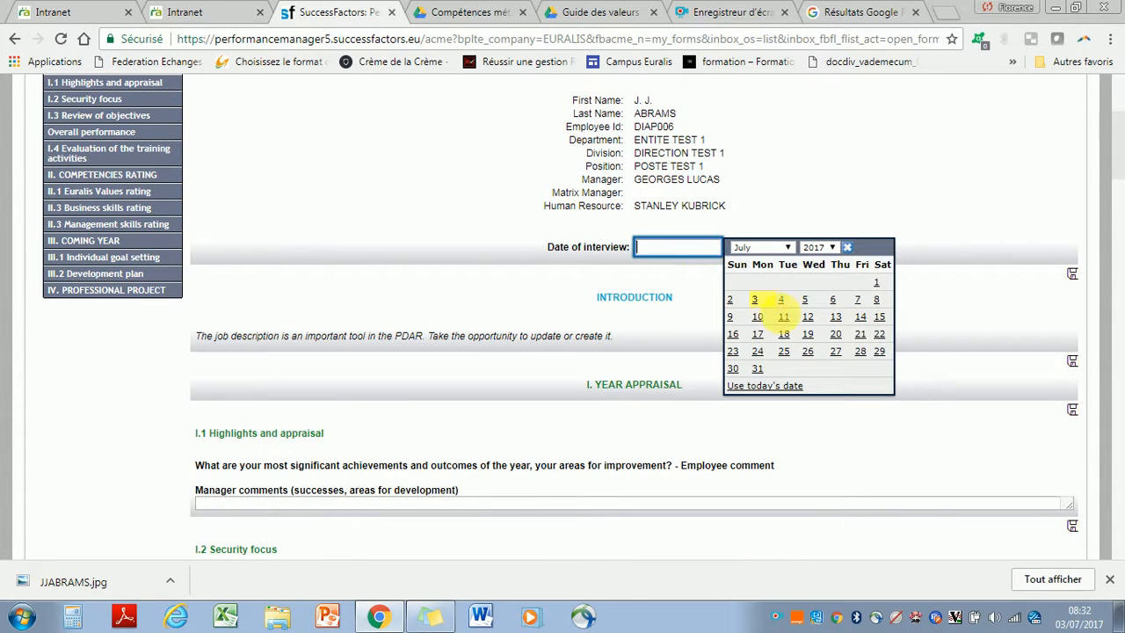
left_click(757, 300)
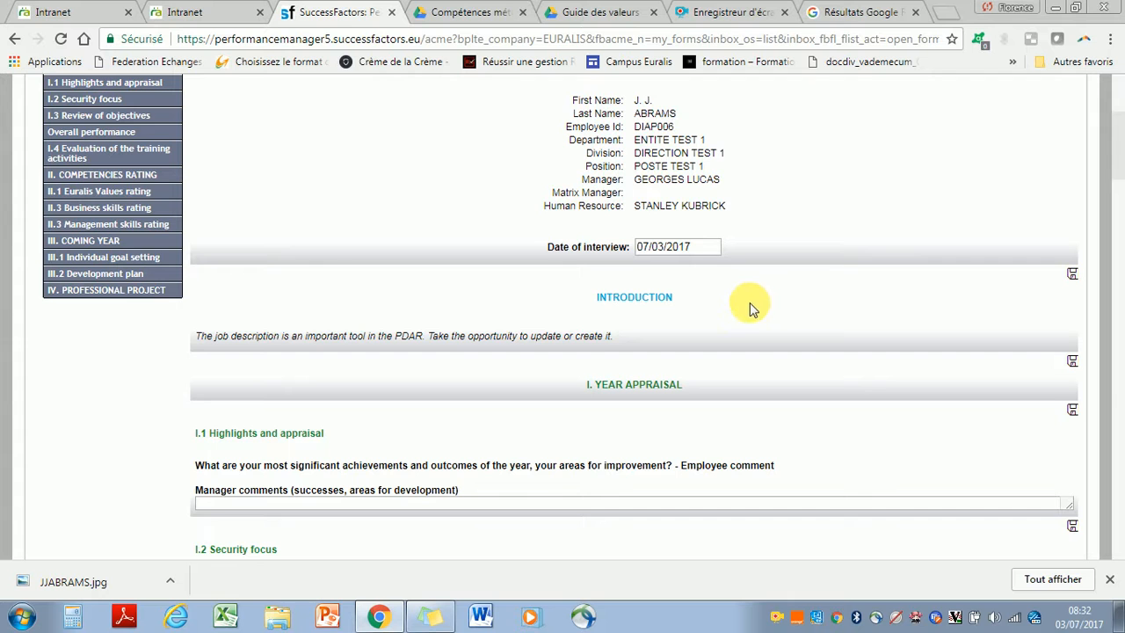
Enter "Comments" as the manager comment under Highlights and appraisal and "Security" as the manager comment under Security focus
scroll(1118, 158, "down", 2)
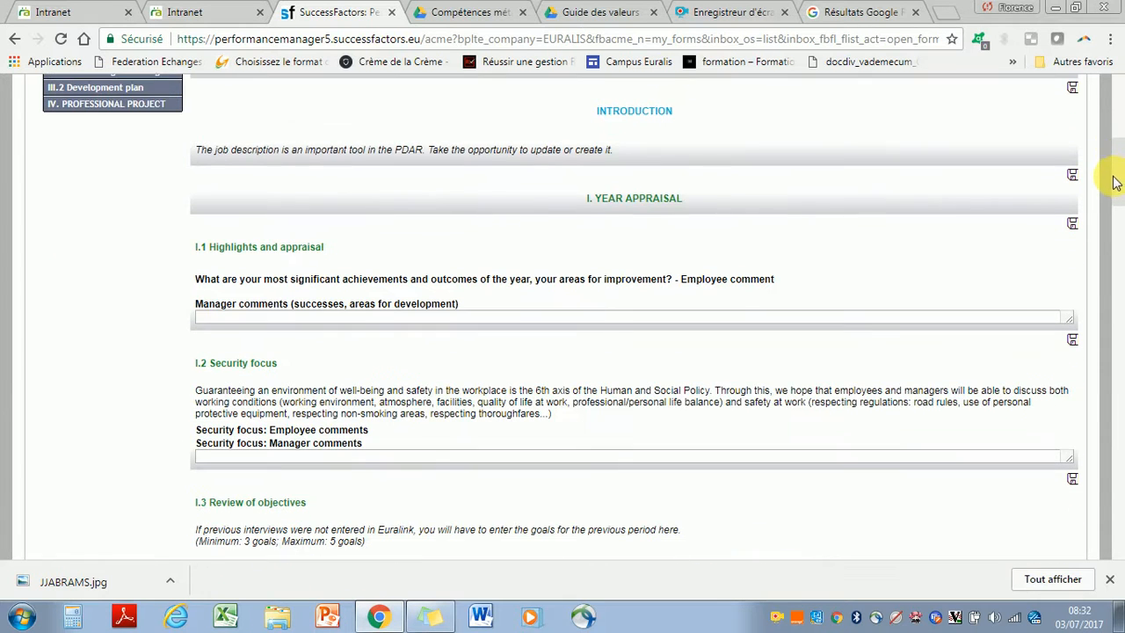
left_click(607, 320)
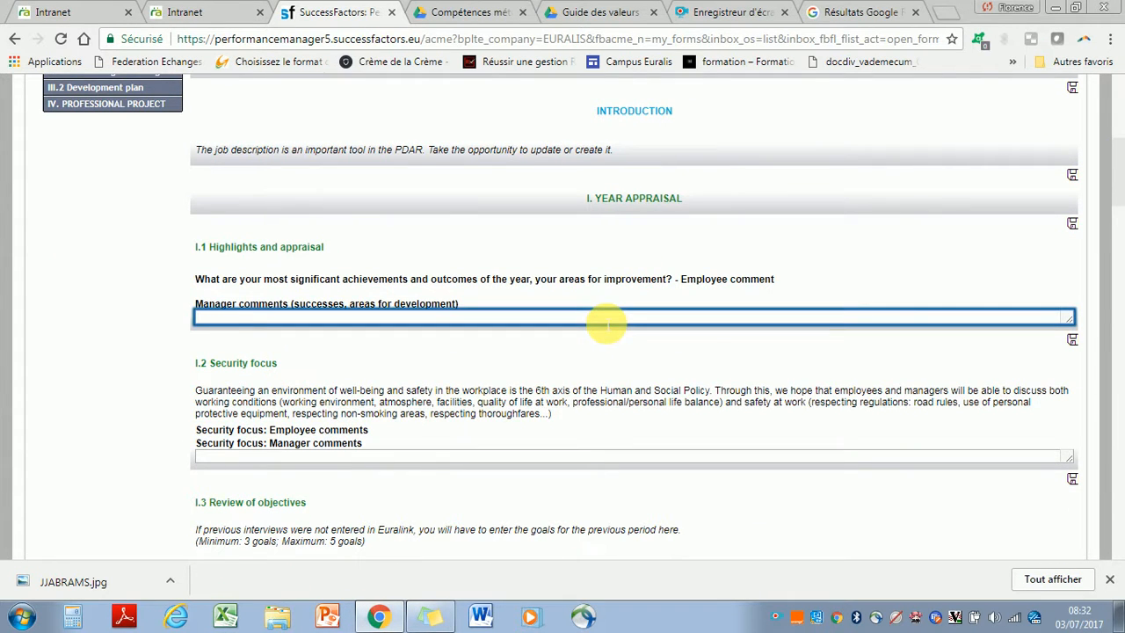
type("Comments")
left_click(390, 458)
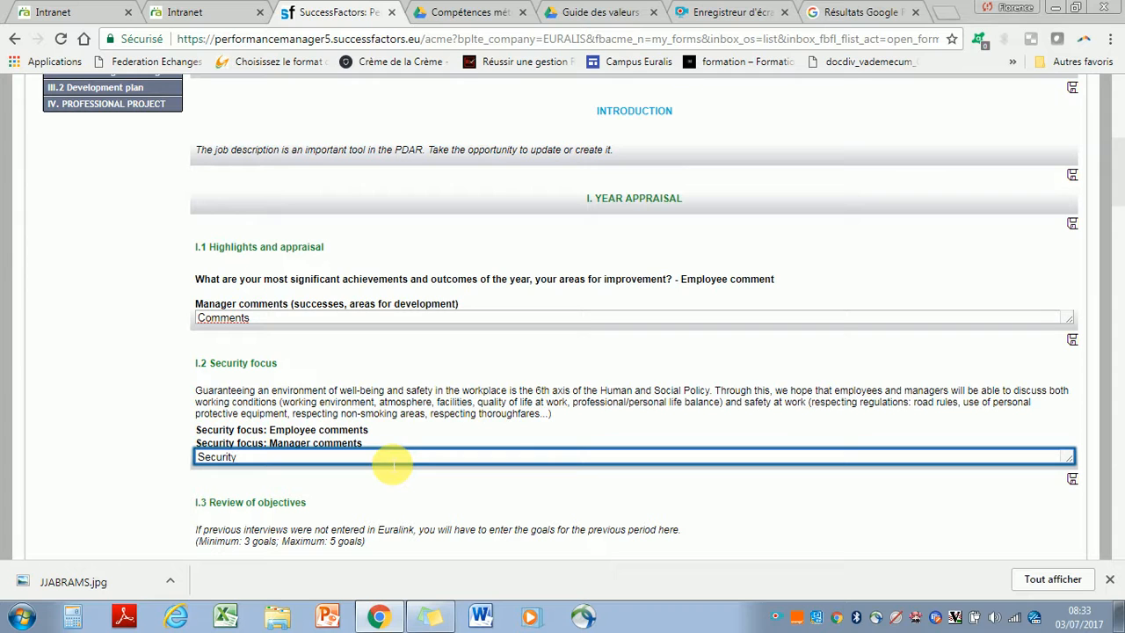
Rate Objective 1 at 100.0, Objective 2 at 75.0 and Objective 3 at 75.0 in the review of objectives
scroll(1116, 207, "down", 2)
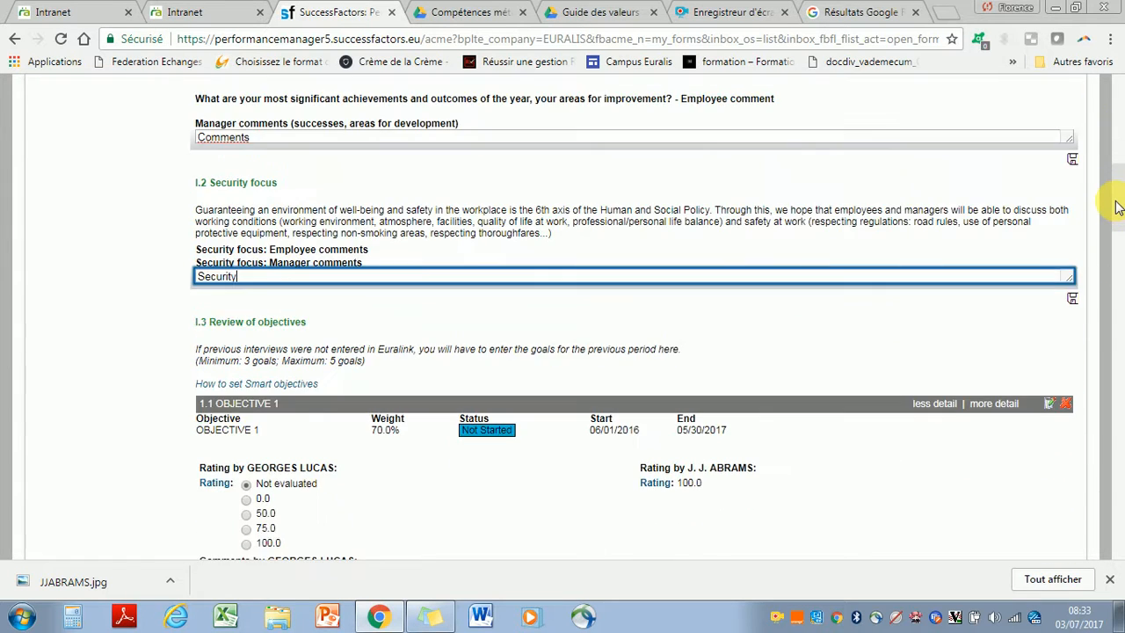
scroll(1117, 218, "down", 2)
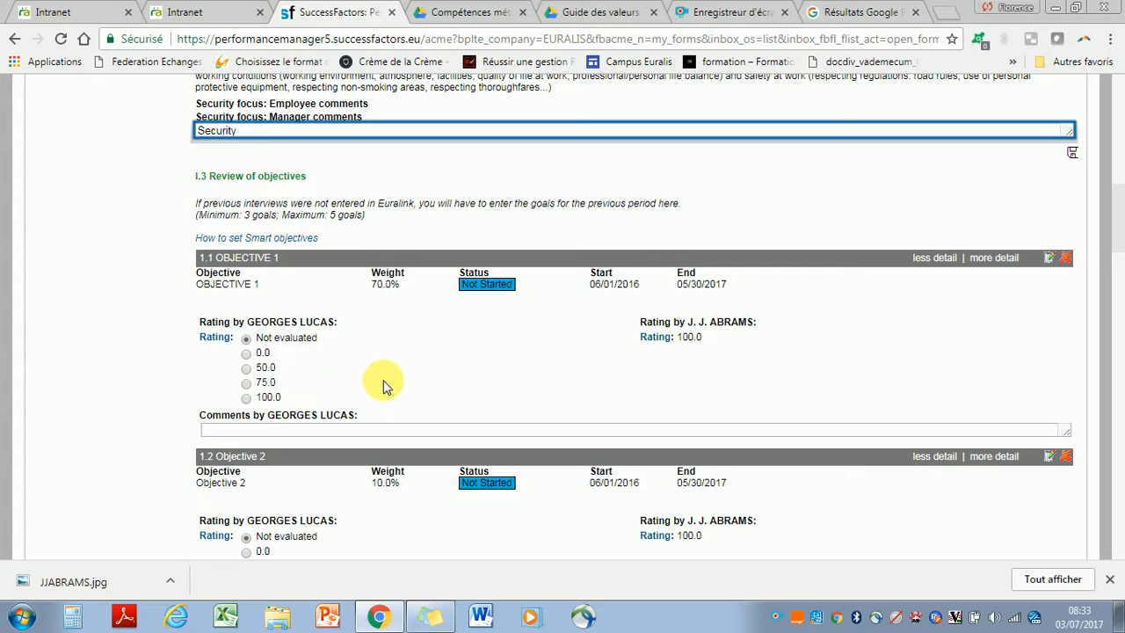
left_click(246, 399)
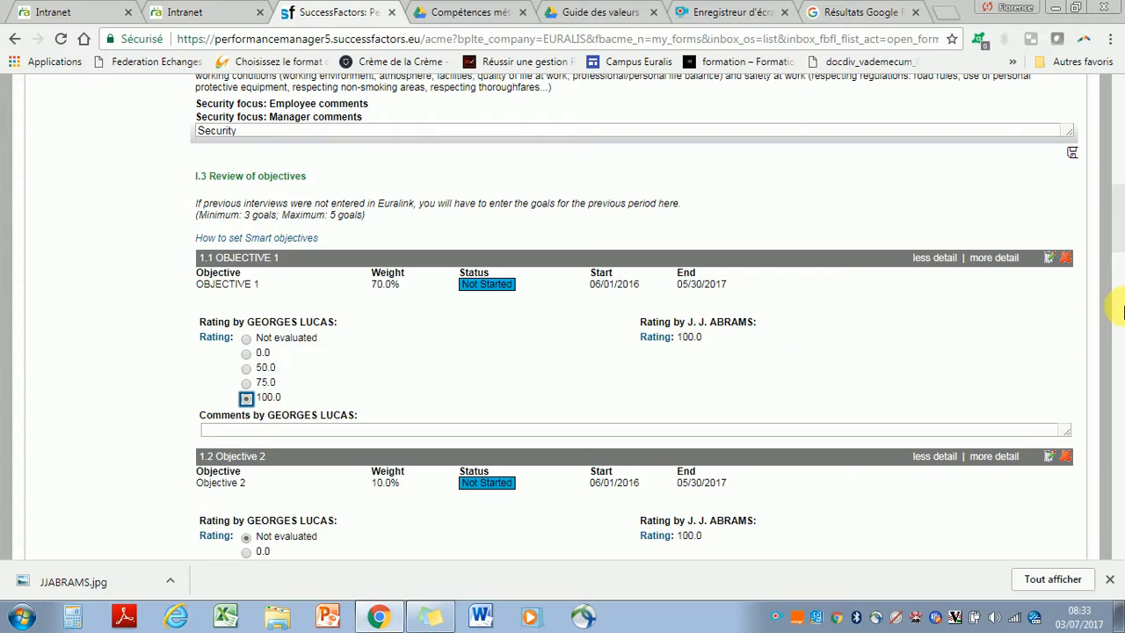
scroll(1115, 269, "down", 2)
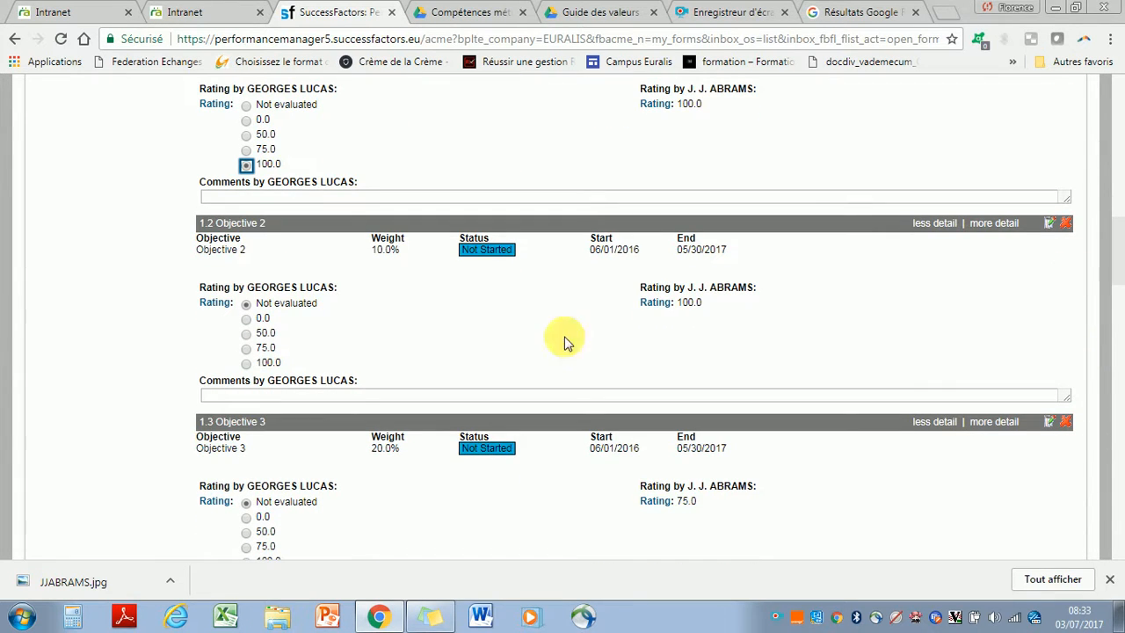
left_click(247, 349)
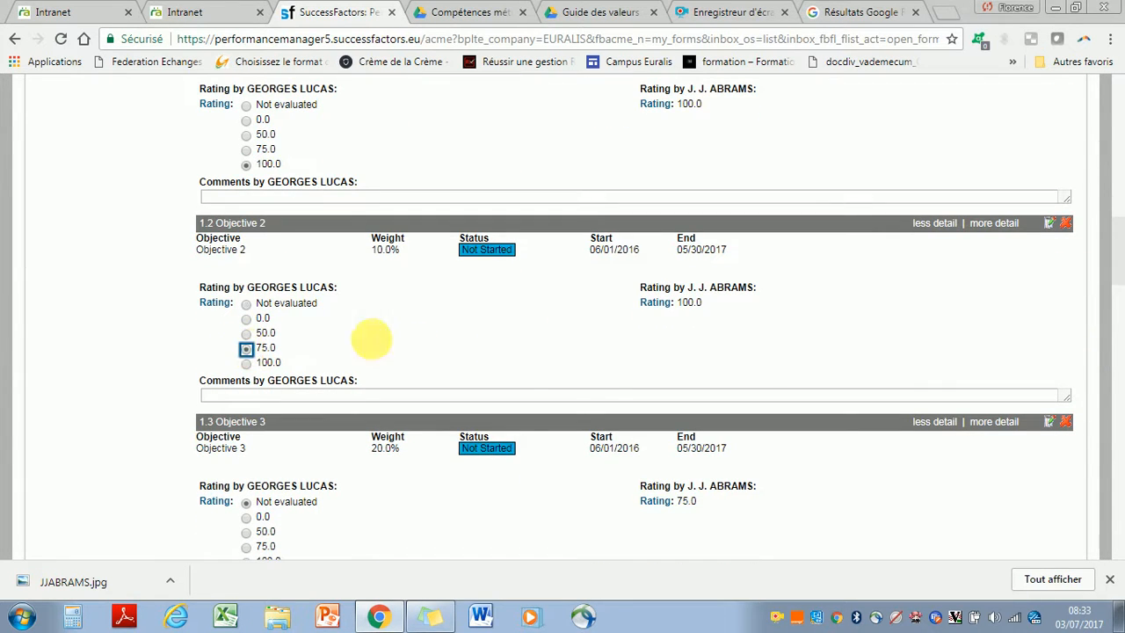
left_click(245, 547)
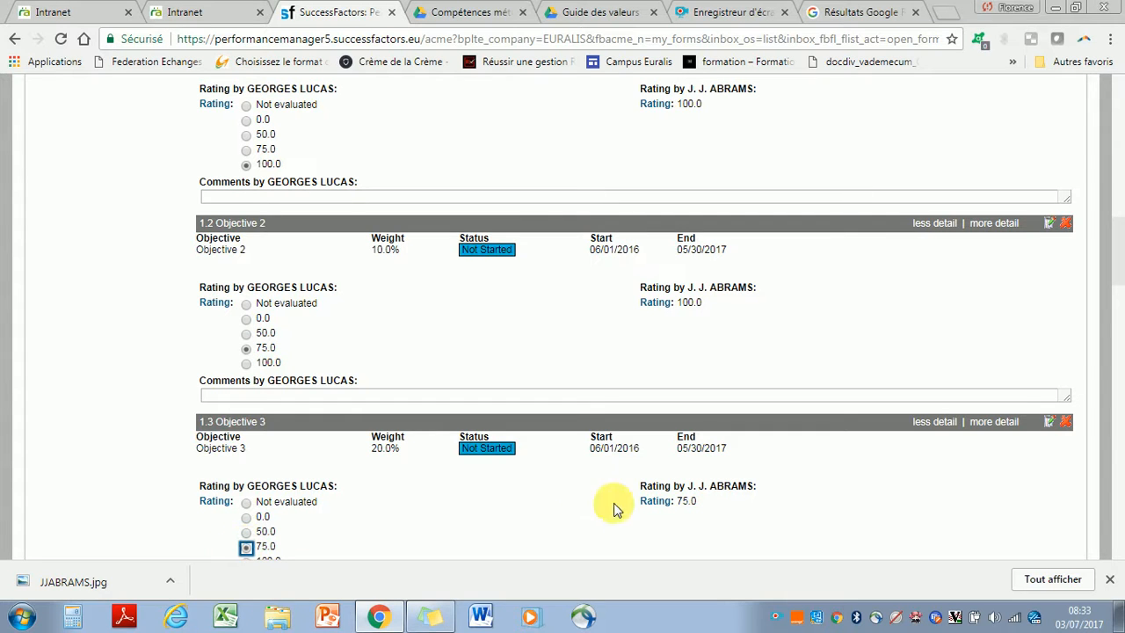
Save the form after the objective ratings and set the overall performance to 3.0 - Beyond expectations
scroll(1121, 240, "down", 3)
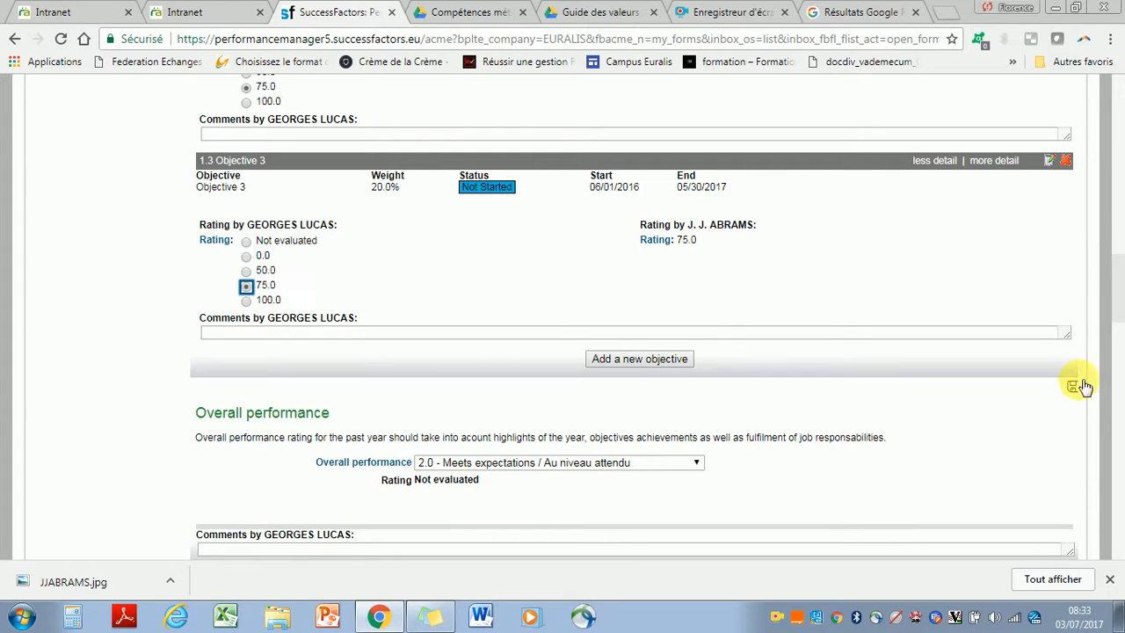
left_click(1074, 388)
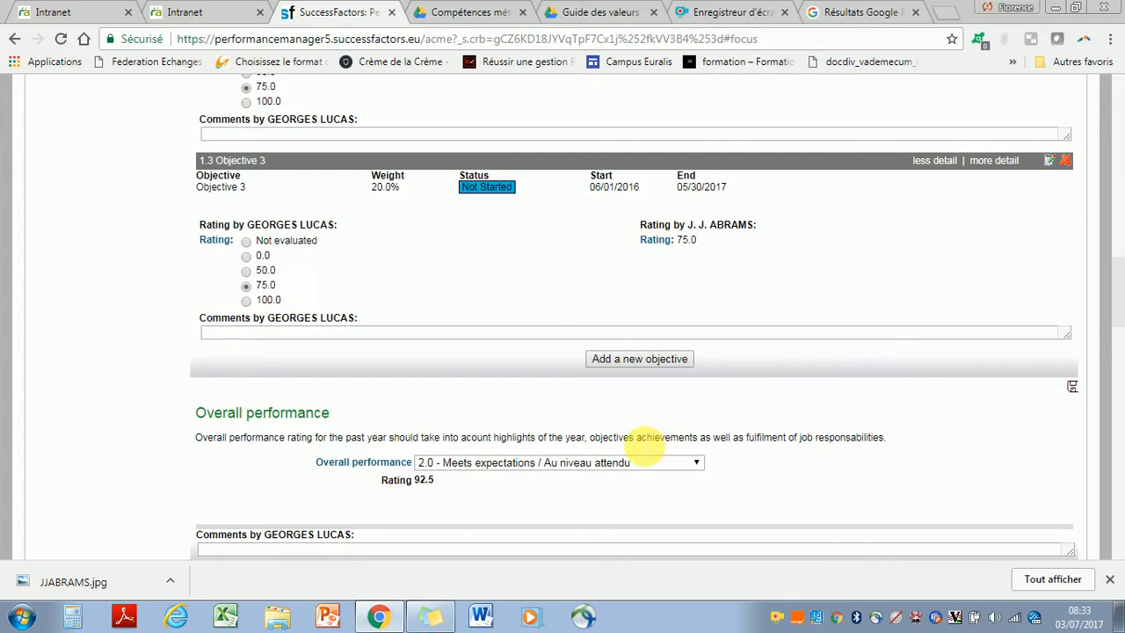
left_click(695, 466)
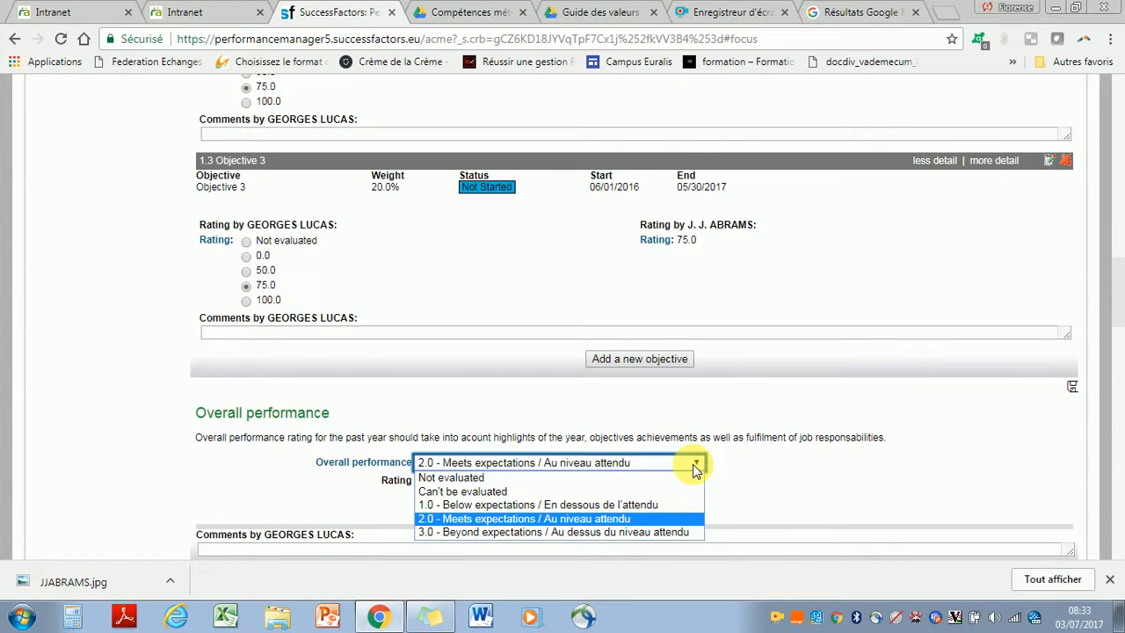
left_click(655, 536)
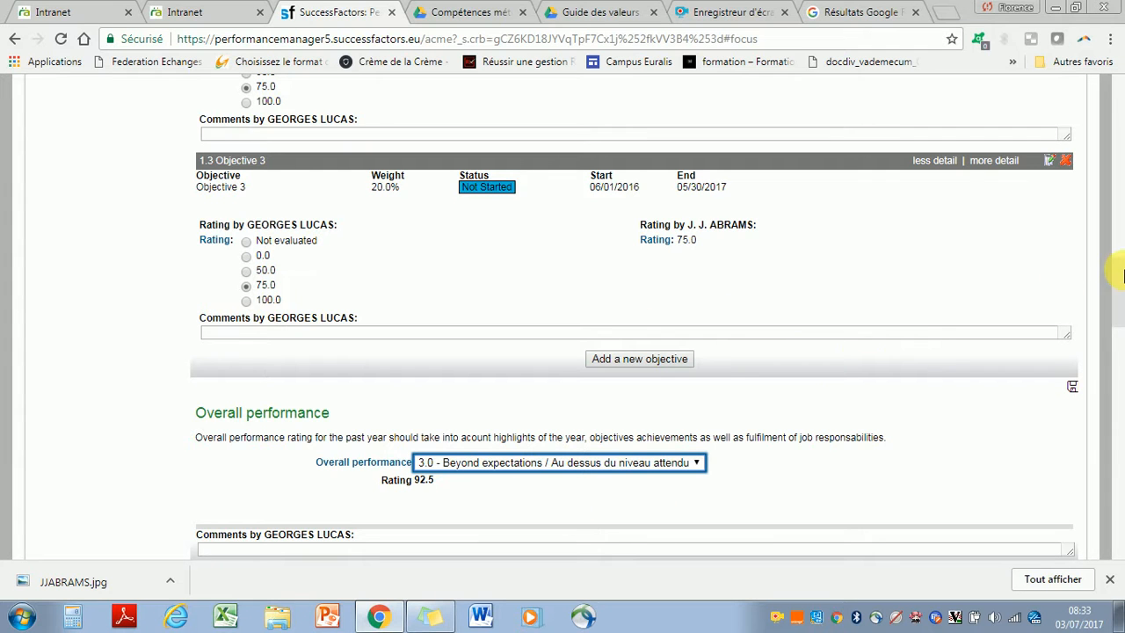
Add a Commercial development goal with the details "Coaching" to the evaluation of the training activities and save it
scroll(1119, 279, "down", 3)
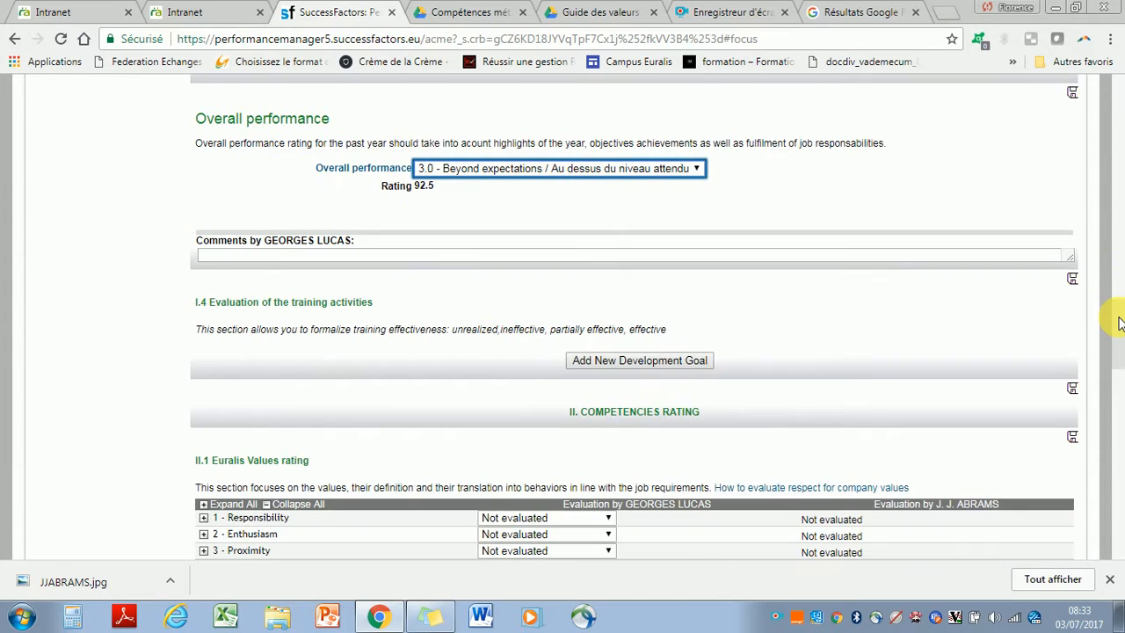
left_click(648, 361)
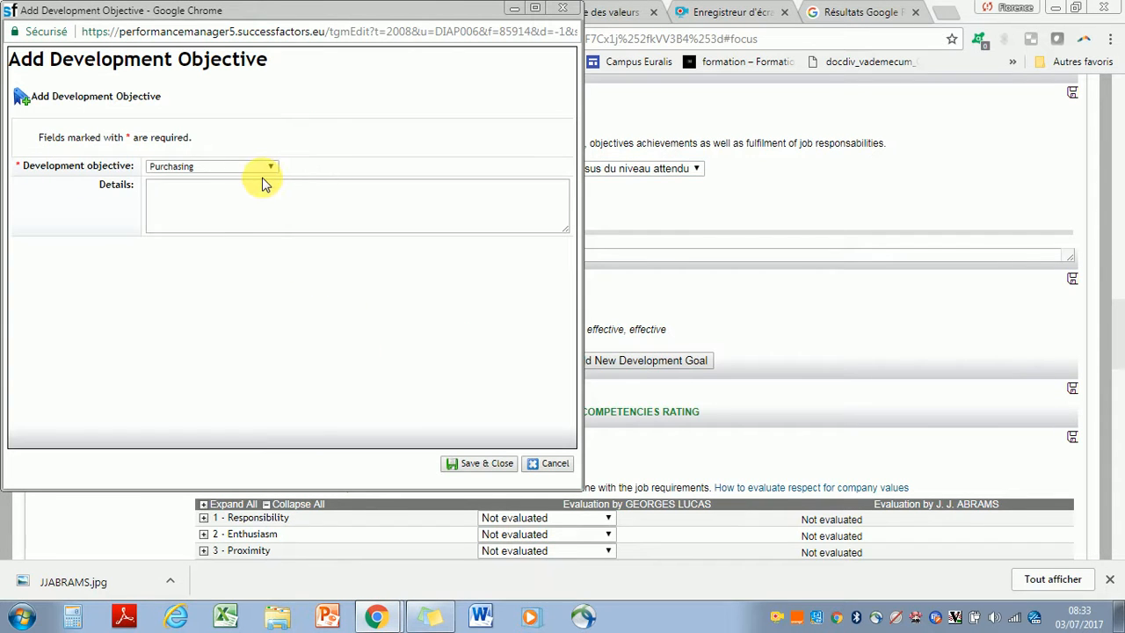
left_click(265, 170)
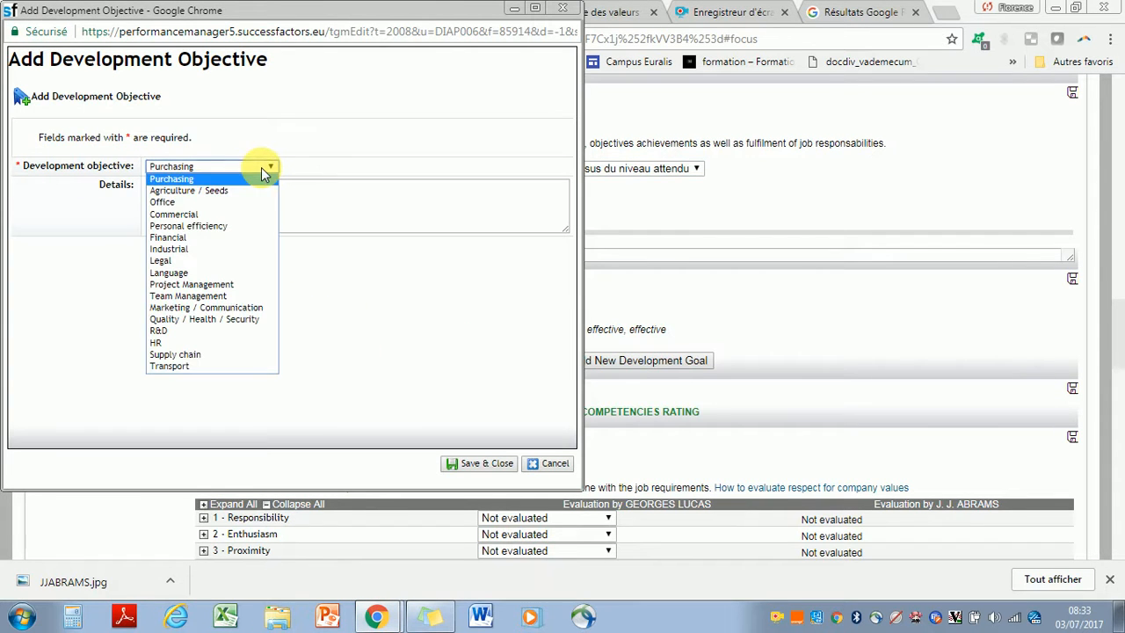
left_click(226, 215)
left_click(245, 211)
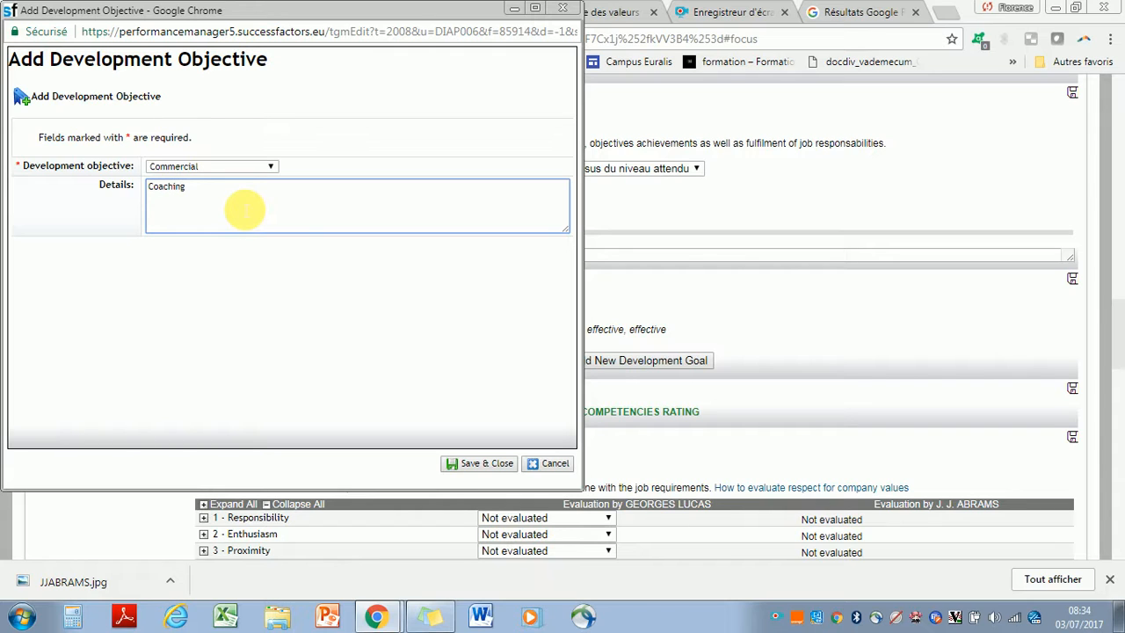
left_click(482, 464)
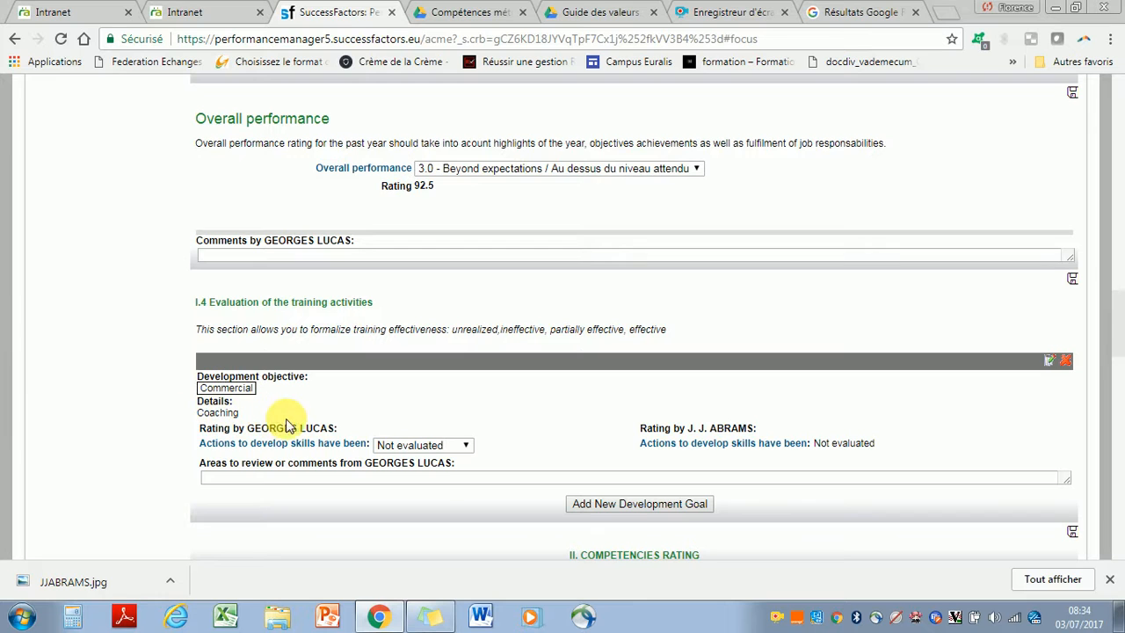
Rate the Commercial development actions as Partially effective and enter the comment "LAck practice;.."
left_click(464, 449)
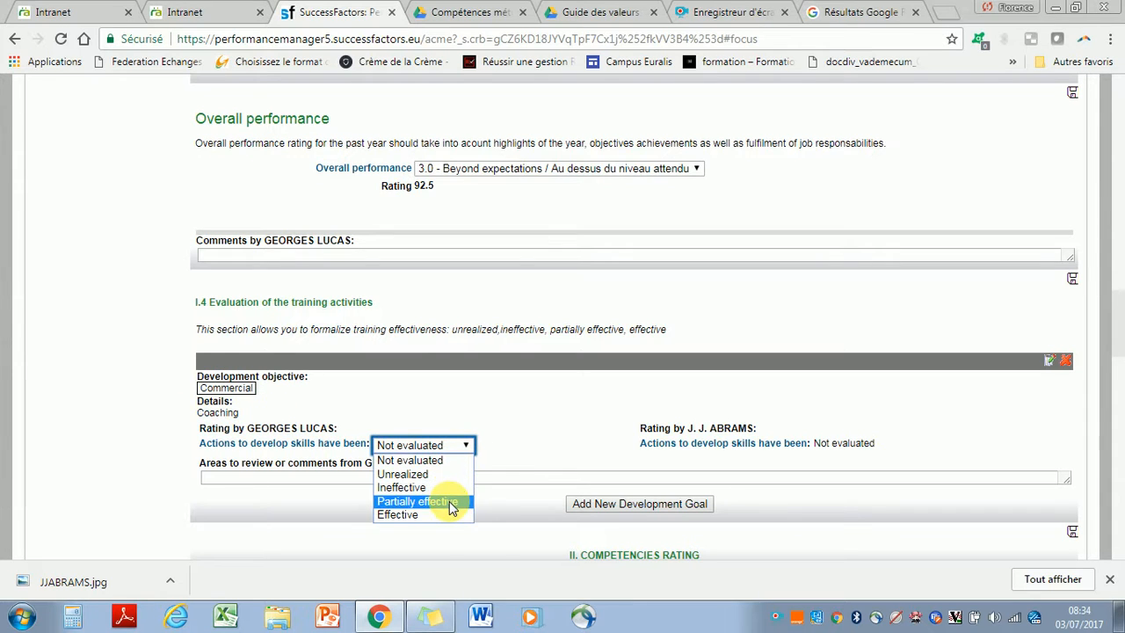
left_click(450, 508)
left_click(491, 479)
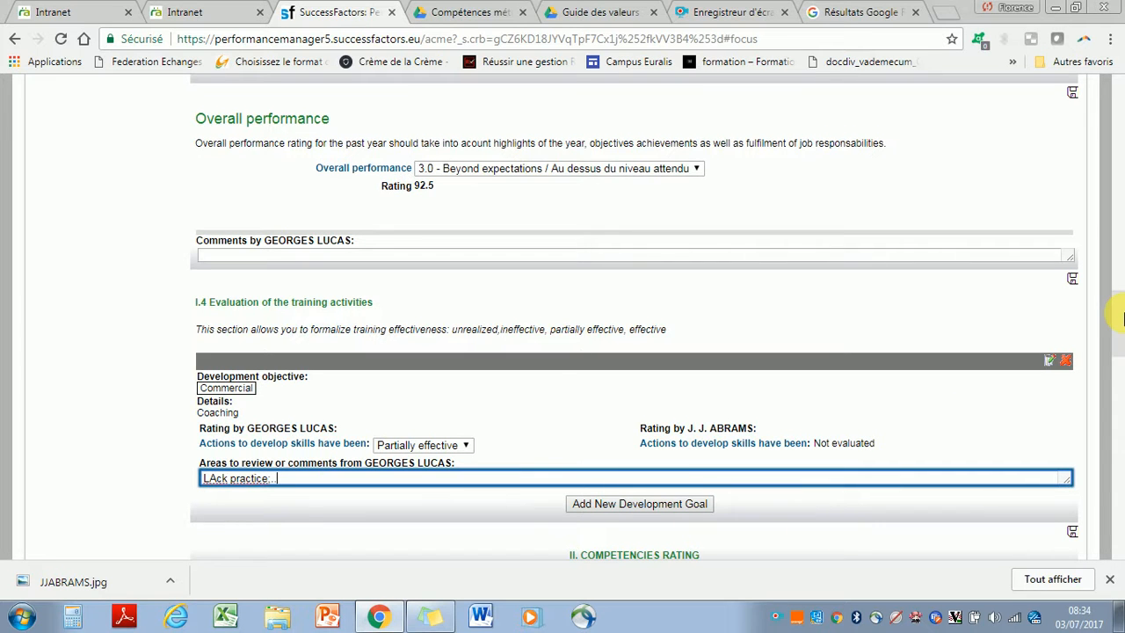
In the Euralis Values rating, set Responsibility to 1.0 - Non observed, and Enthusiasm and Proximity to 2.0 - Observed rarely
left_click_drag(1121, 318, 1110, 364)
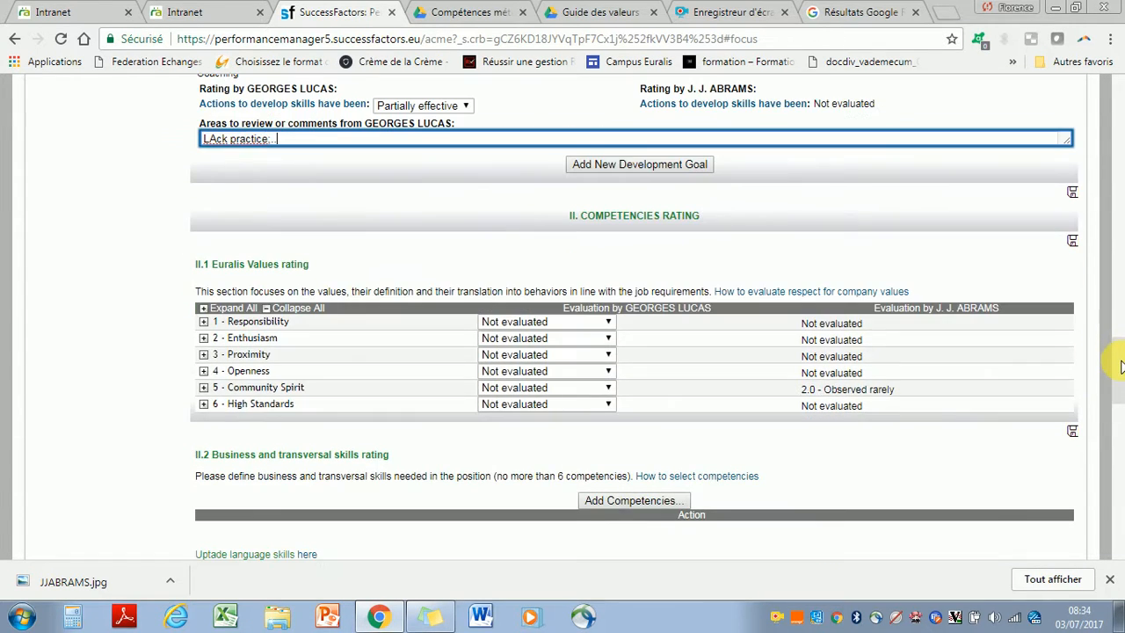
left_click(604, 322)
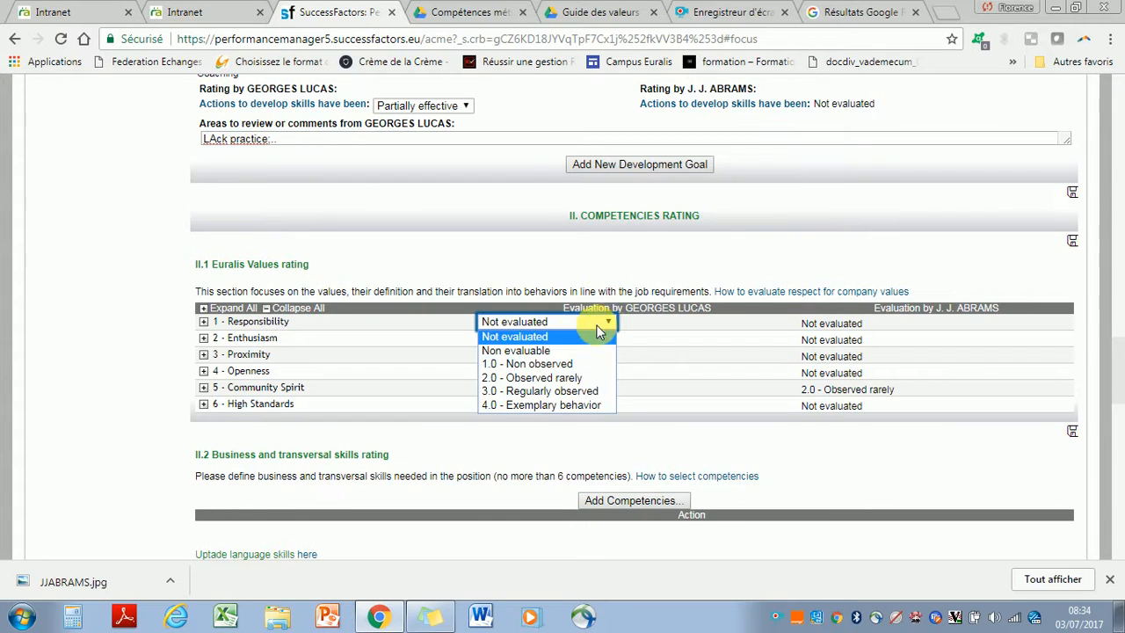
left_click(591, 363)
left_click(595, 339)
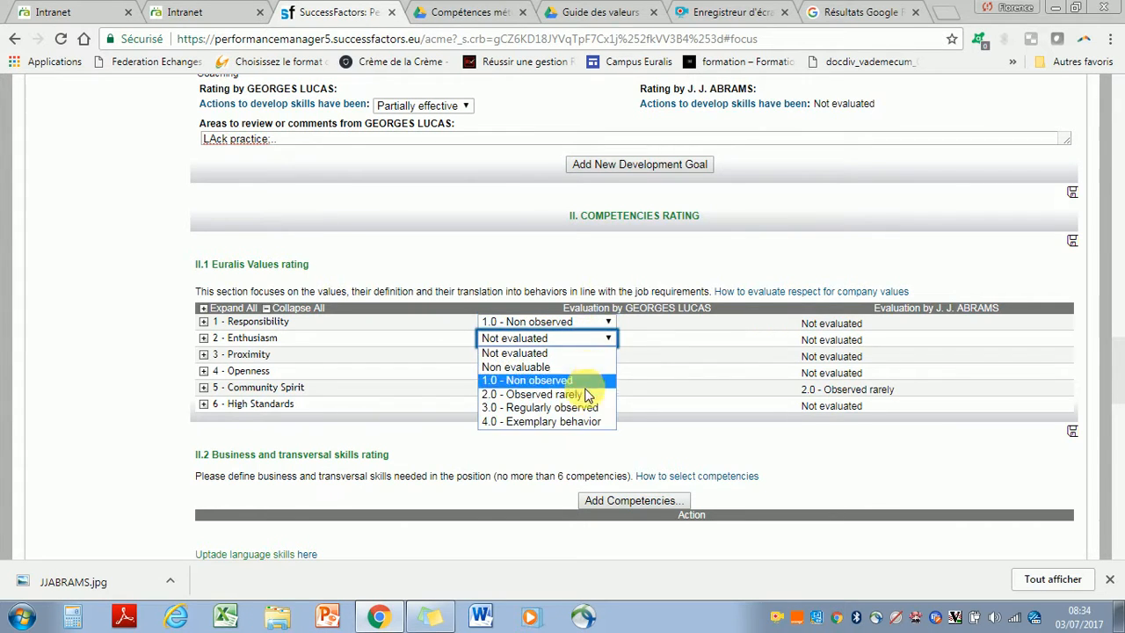
left_click(584, 394)
left_click(599, 355)
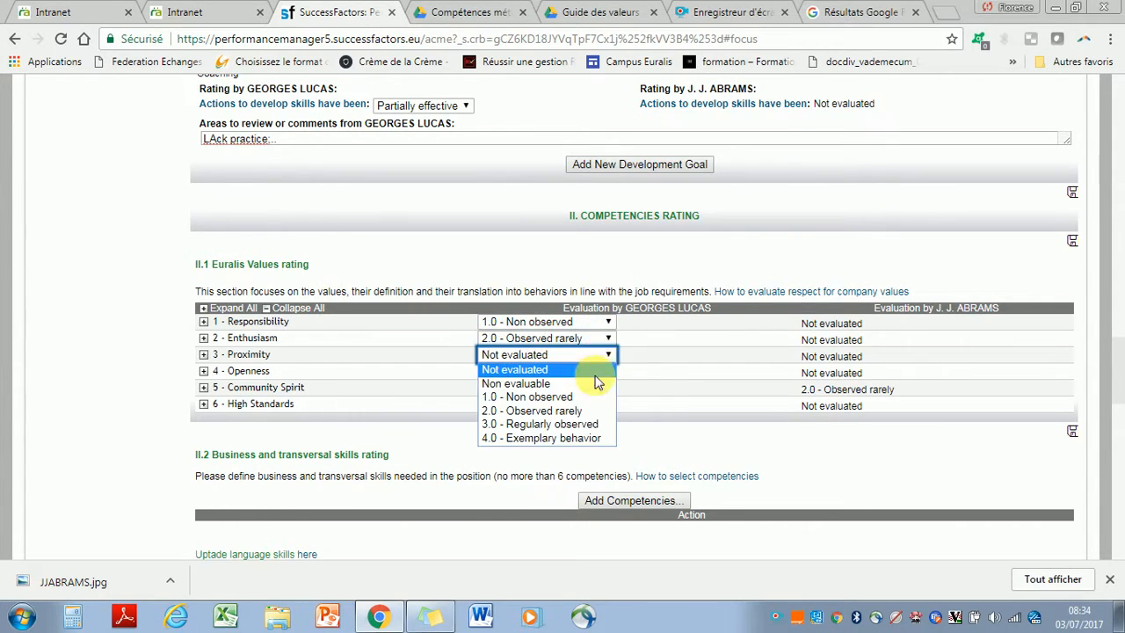
left_click(591, 412)
Set Openness to 2.0 - Observed rarely, and Community Spirit and High Standards to 3.0 - Regularly observed
left_click(604, 371)
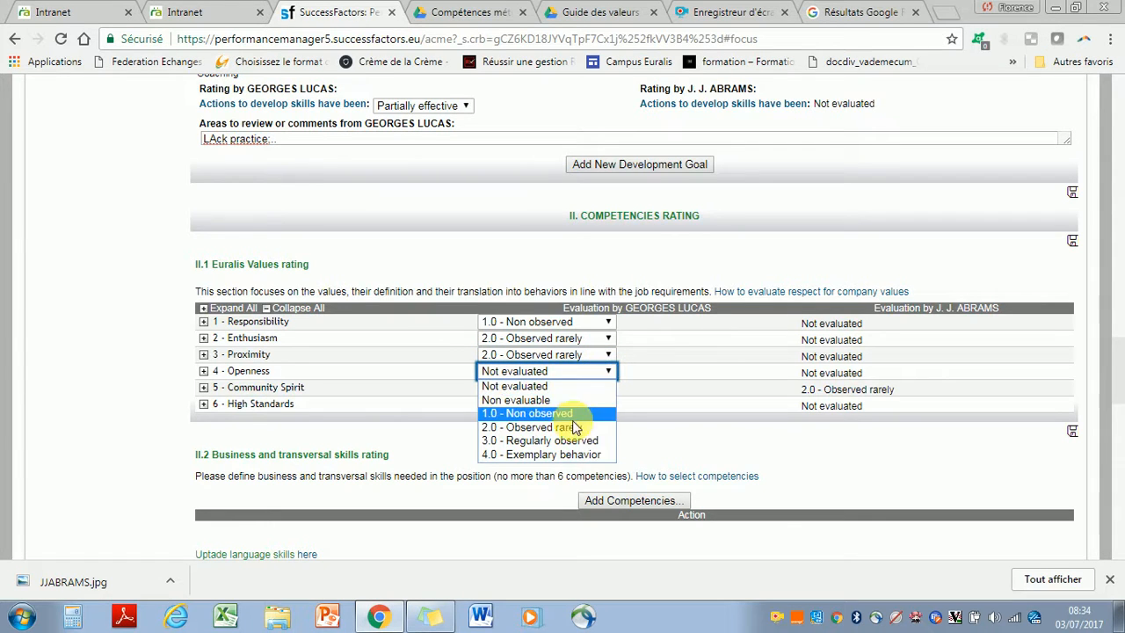
left_click(574, 427)
left_click(607, 387)
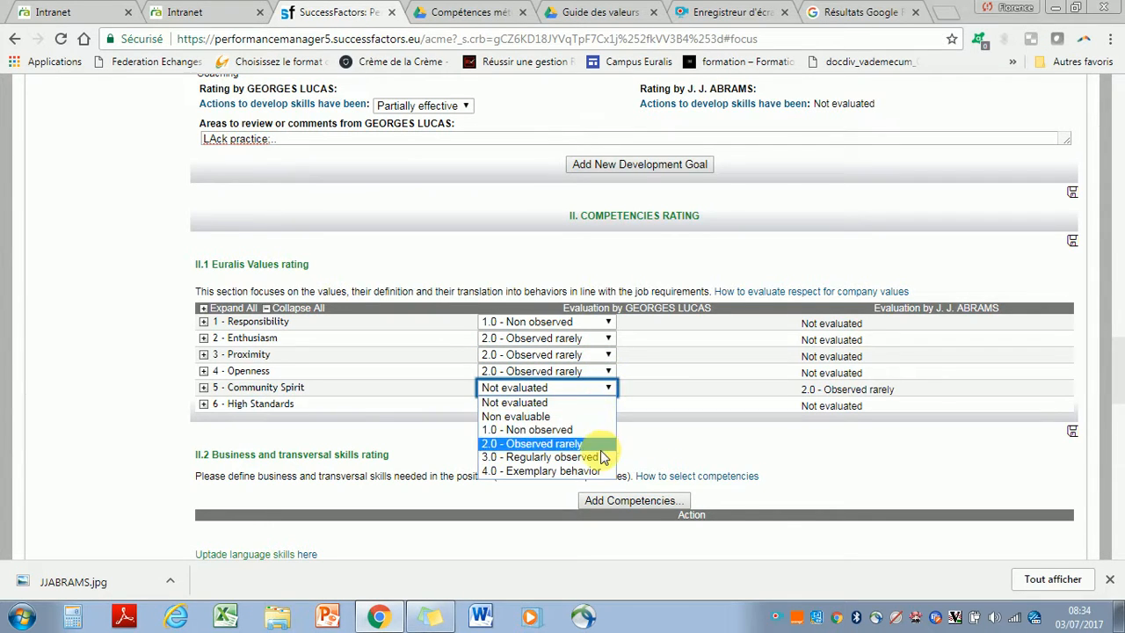
left_click(602, 457)
left_click(607, 404)
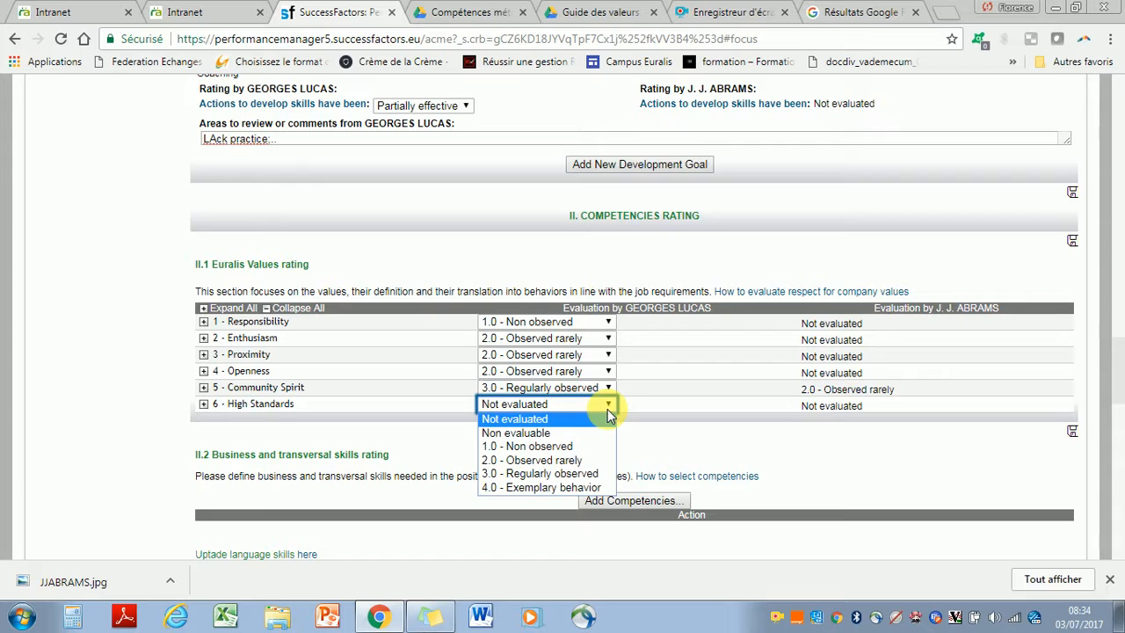
left_click(591, 471)
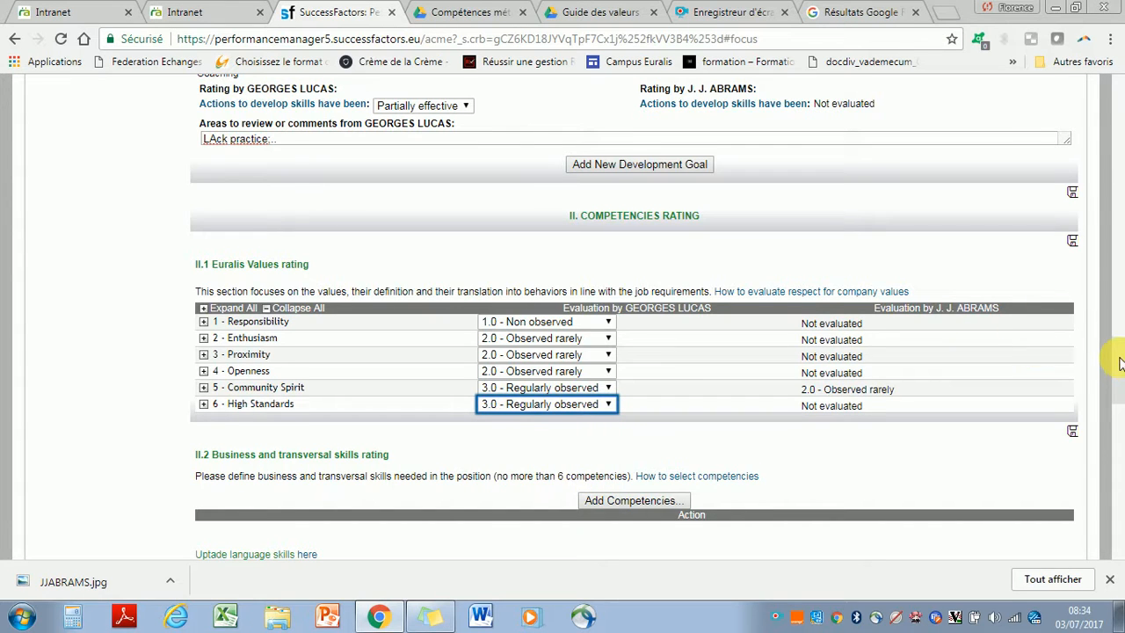
In the Management skills rating, set all four skills, from Strategy, organisation and monitor to Communication and influence, to Not evaluable
scroll(1121, 379, "down", 1)
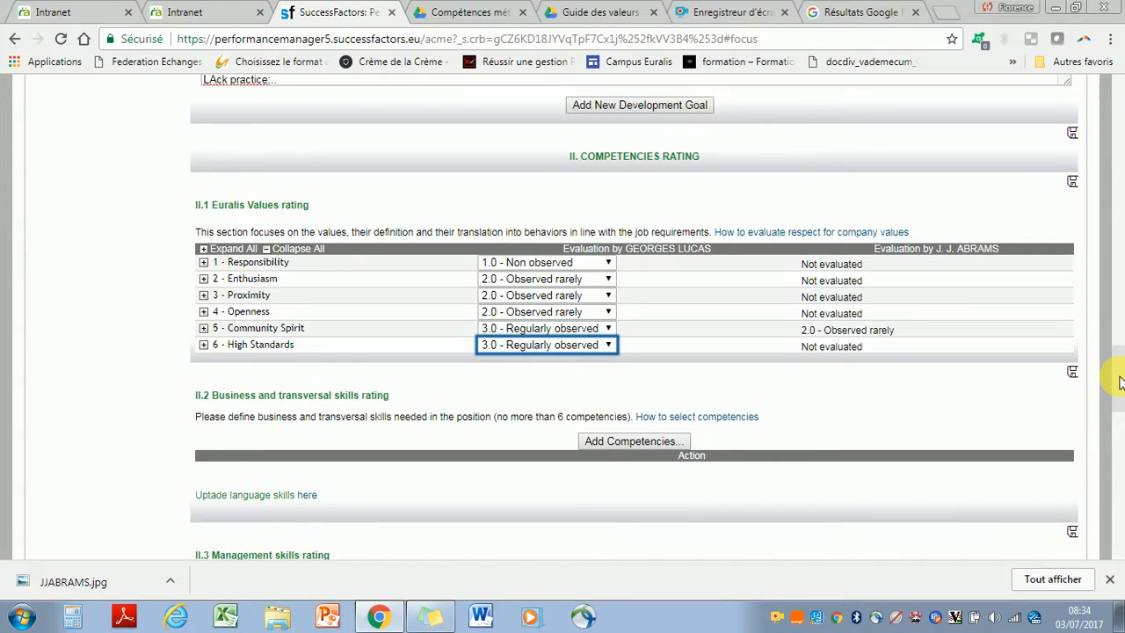
scroll(1121, 380, "down", 3)
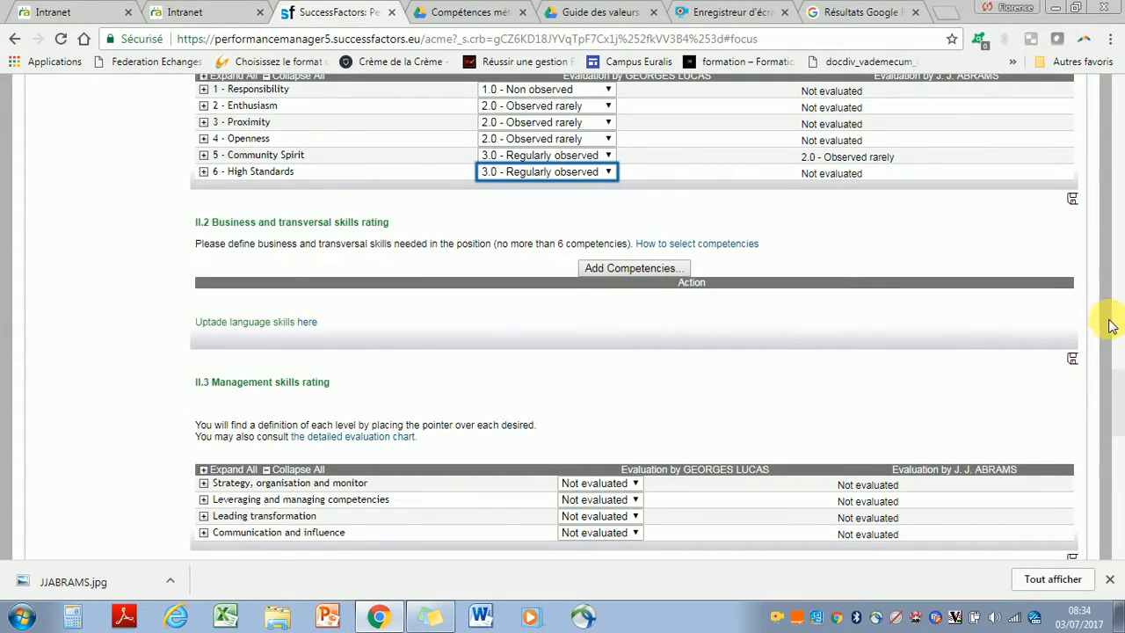
scroll(1113, 394, "down", 4)
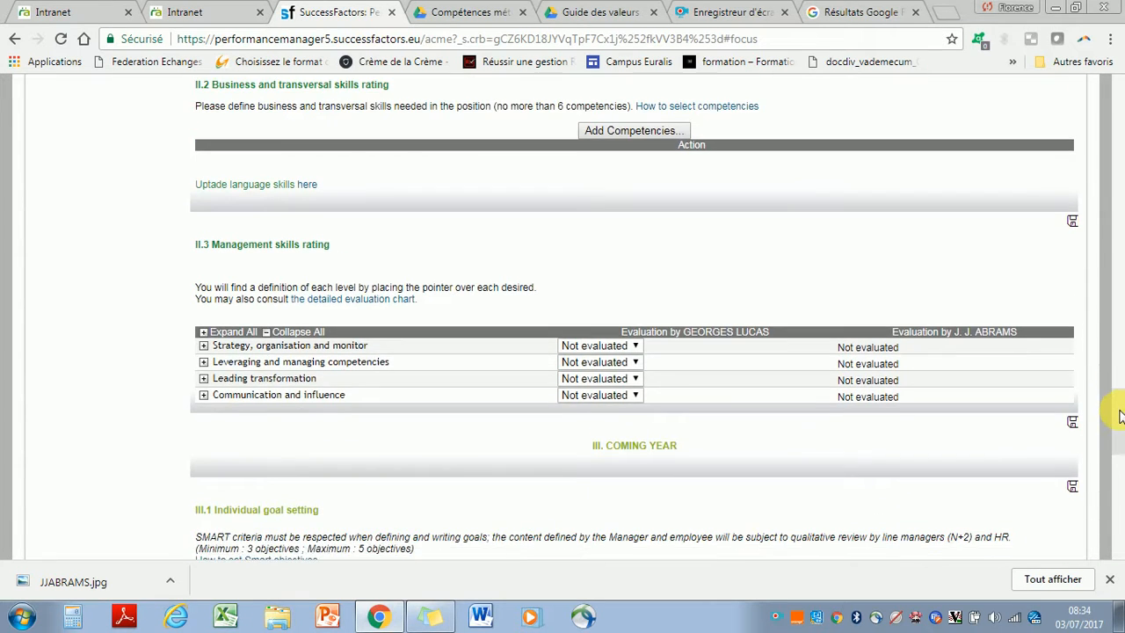
left_click(583, 276)
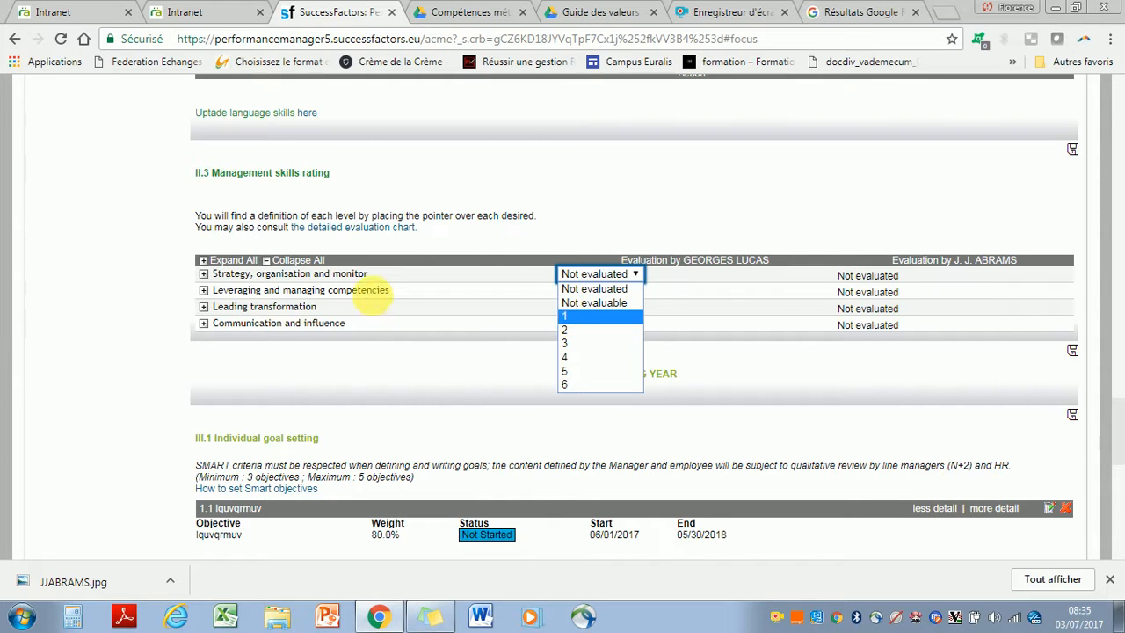
mouse_move(266, 274)
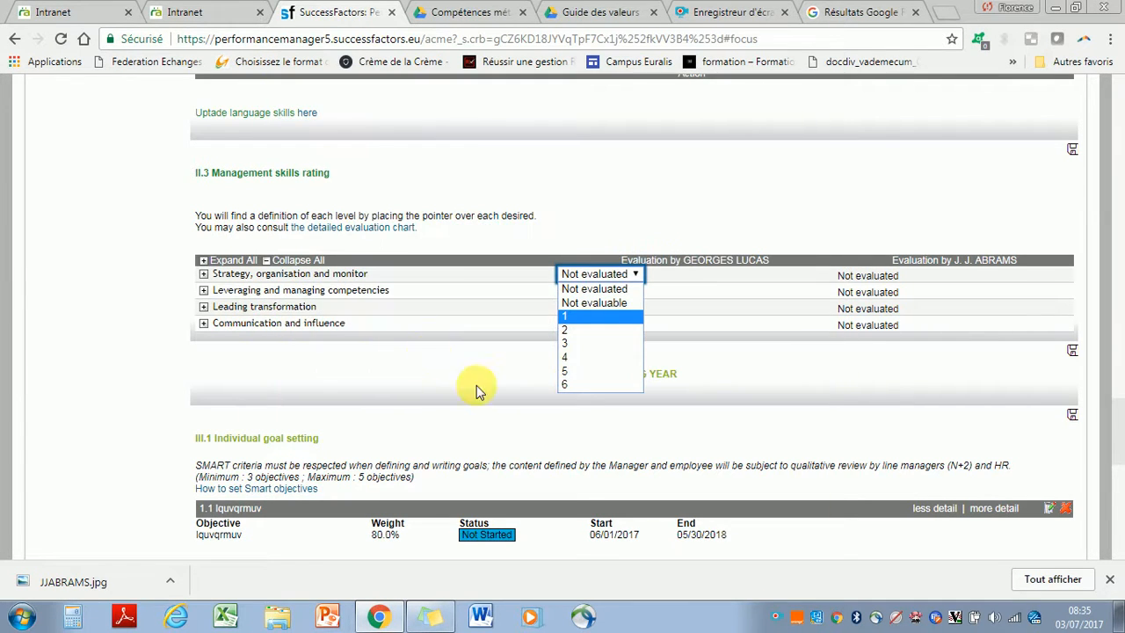
left_click(598, 304)
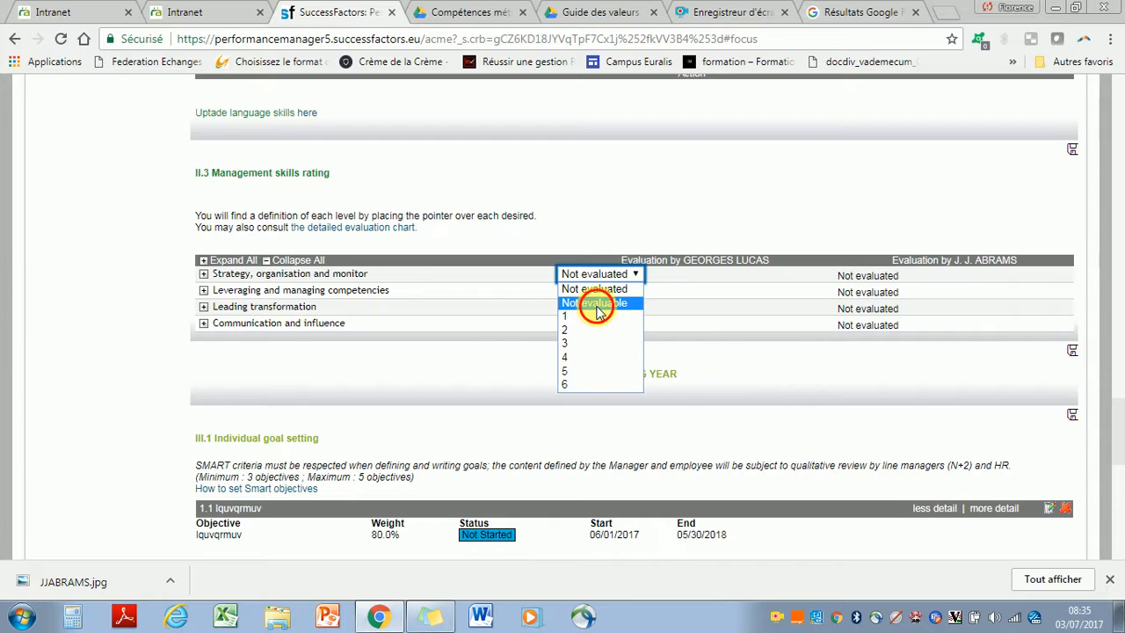
left_click(603, 290)
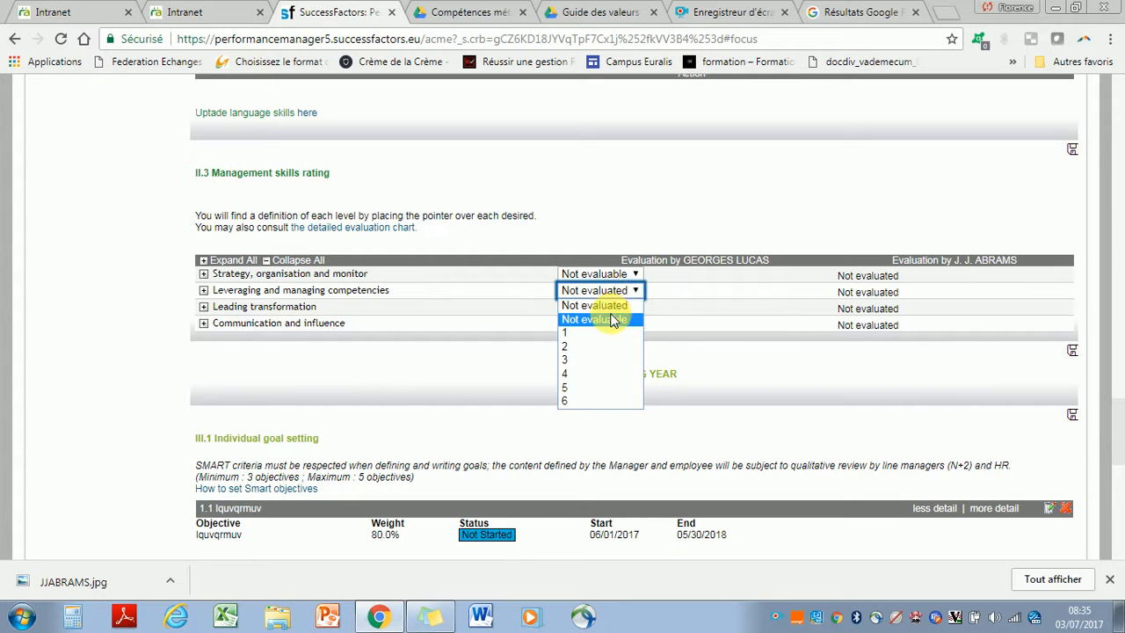
left_click(613, 321)
left_click(608, 307)
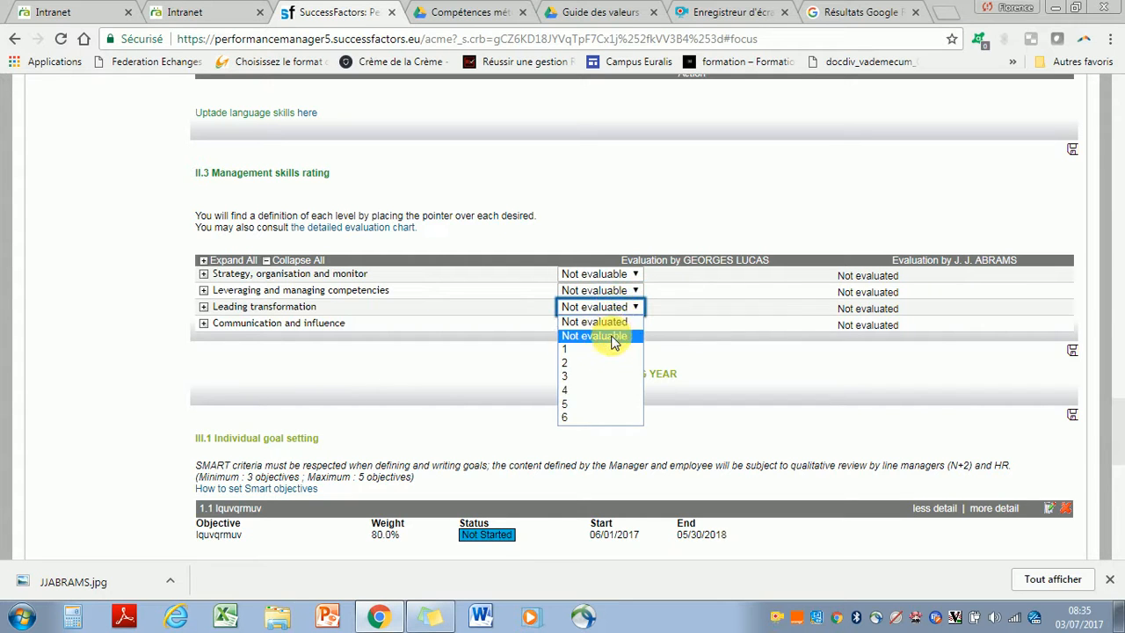
left_click(613, 343)
left_click(616, 325)
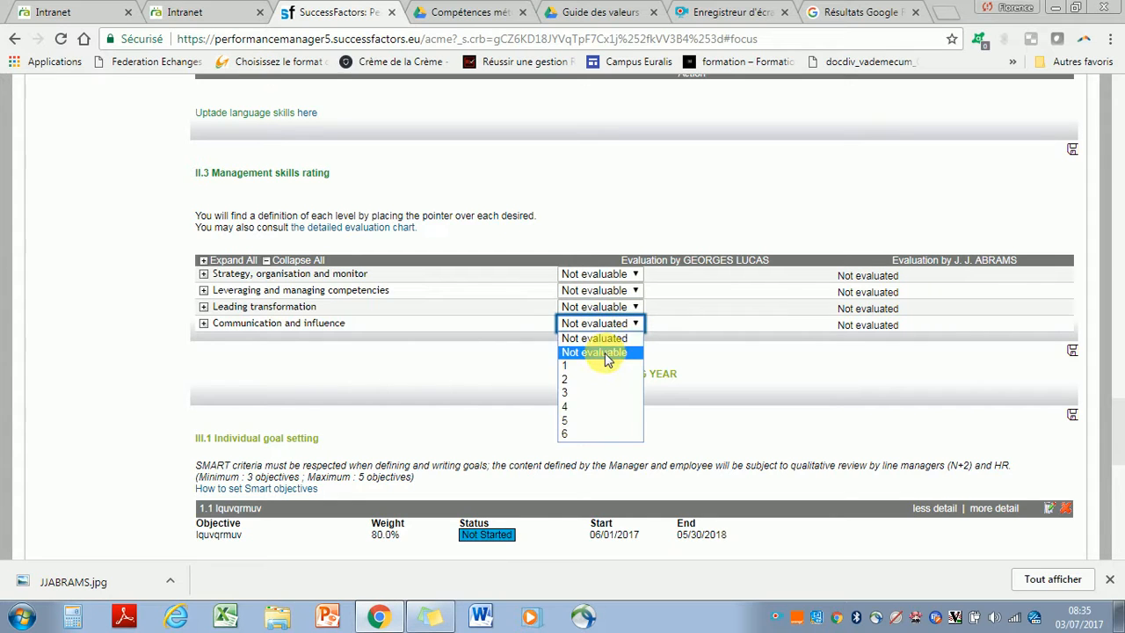
left_click(606, 352)
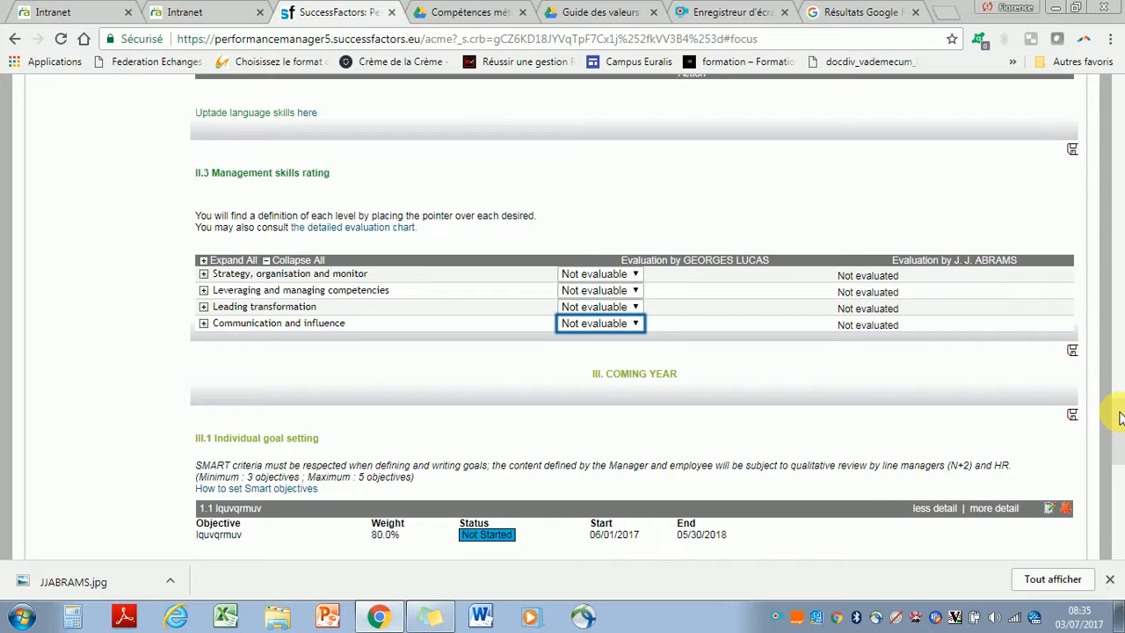
Rename the first objective under Individual goal setting to "Objective 2" and save the changes
left_click_drag(1120, 417, 1122, 464)
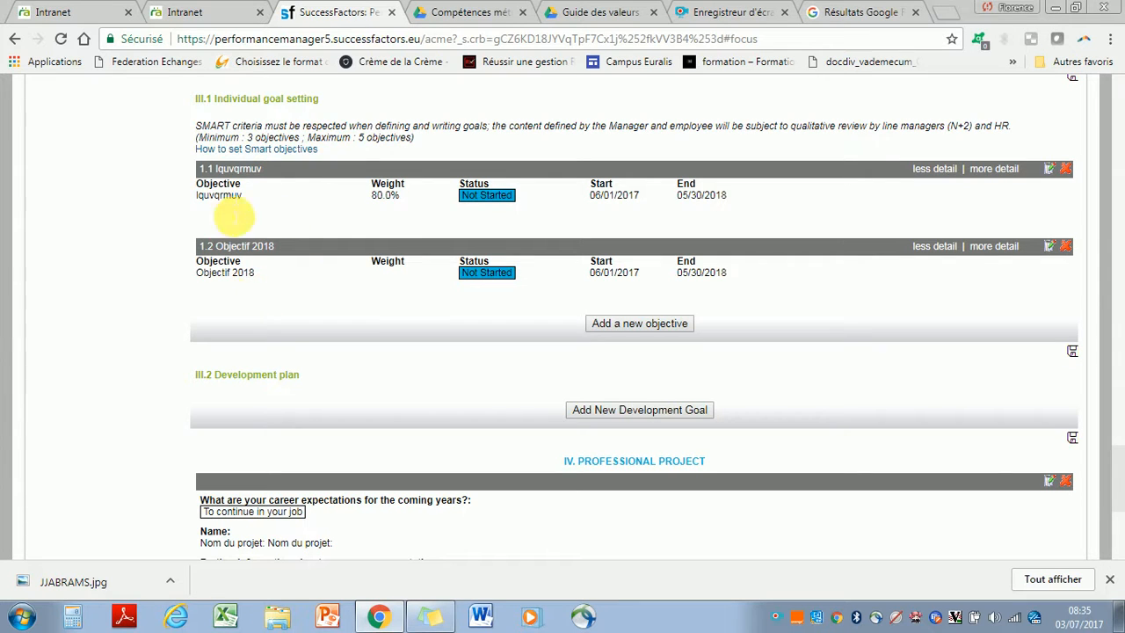
left_click(1051, 170)
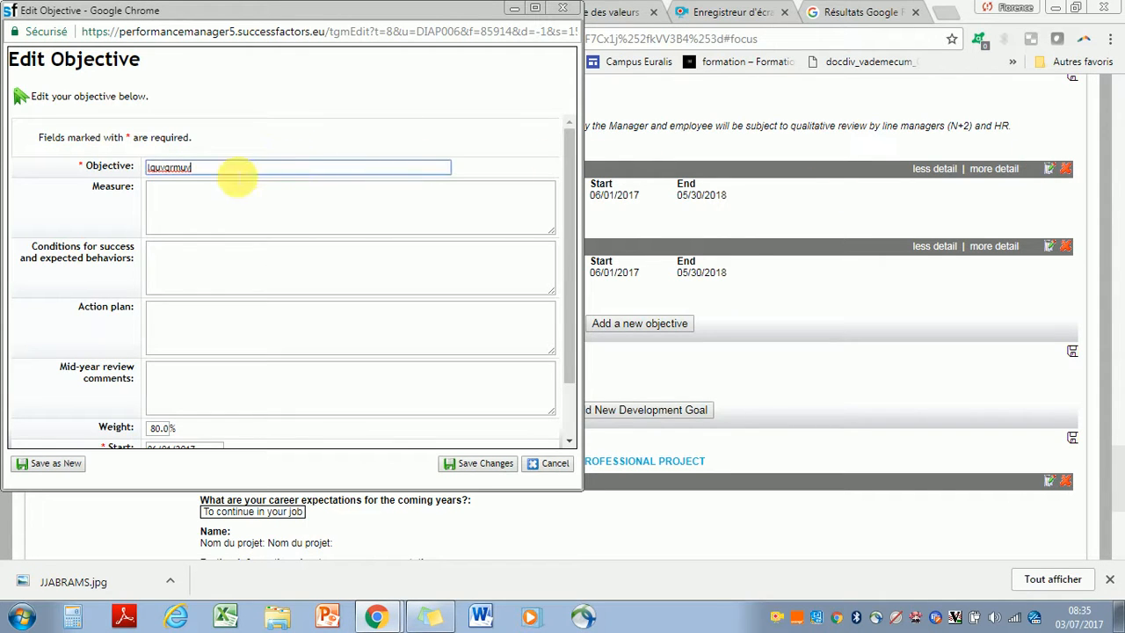
left_click_drag(239, 171, 113, 180)
type("l")
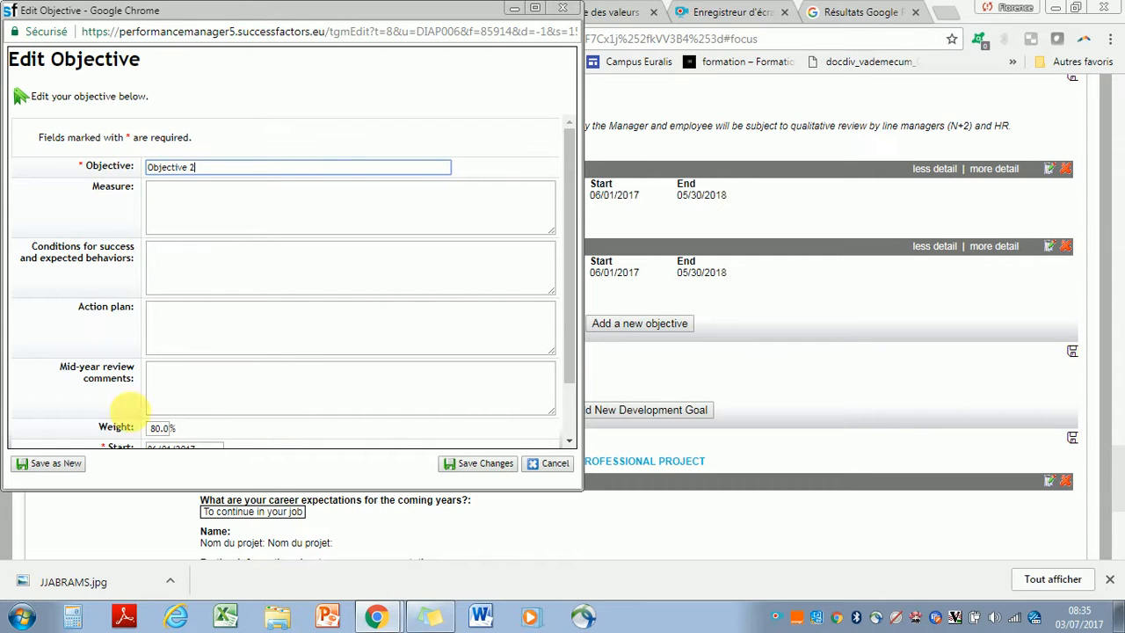
left_click(487, 465)
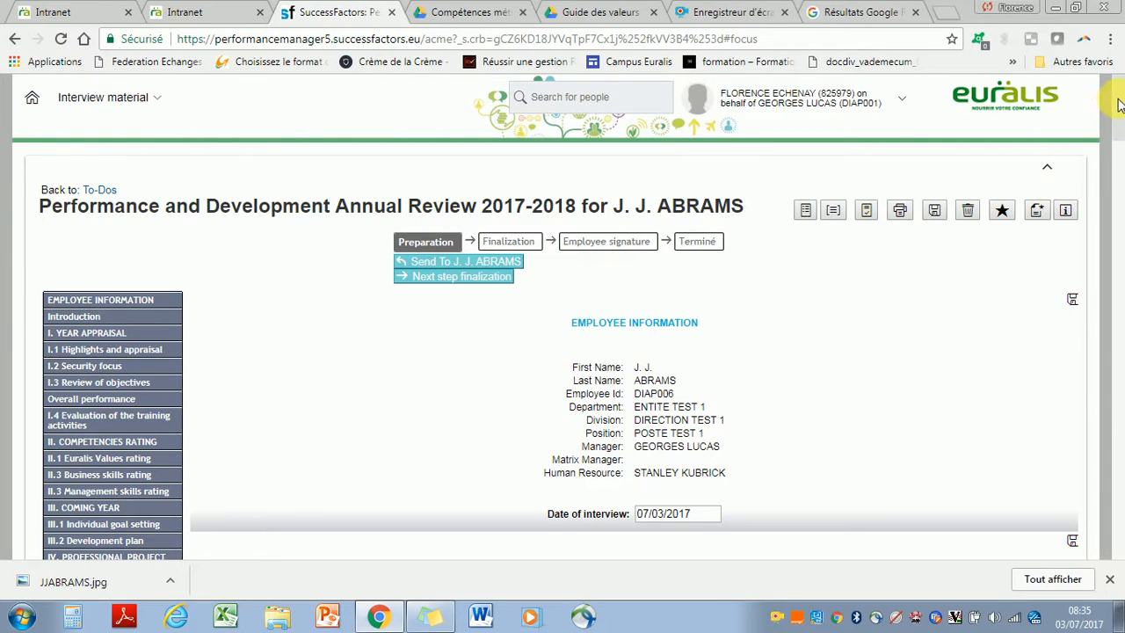
Review the rest of the form through the Professional Project section and send it on to the finalization step
left_click_drag(1118, 103, 1122, 226)
left_click_drag(1123, 275, 1122, 512)
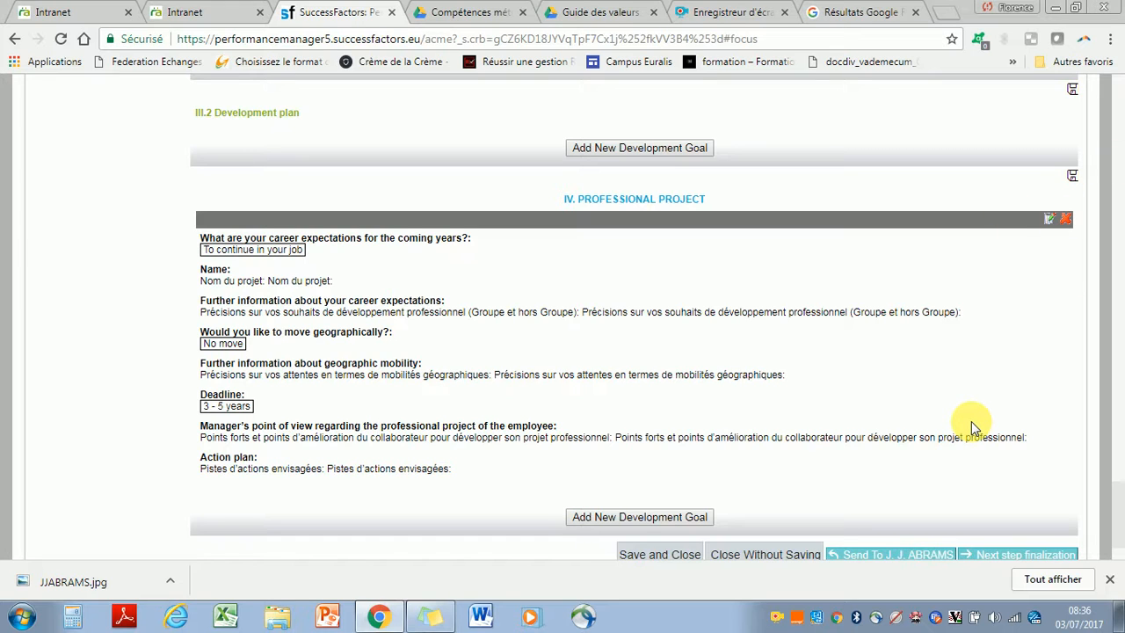
left_click(996, 556)
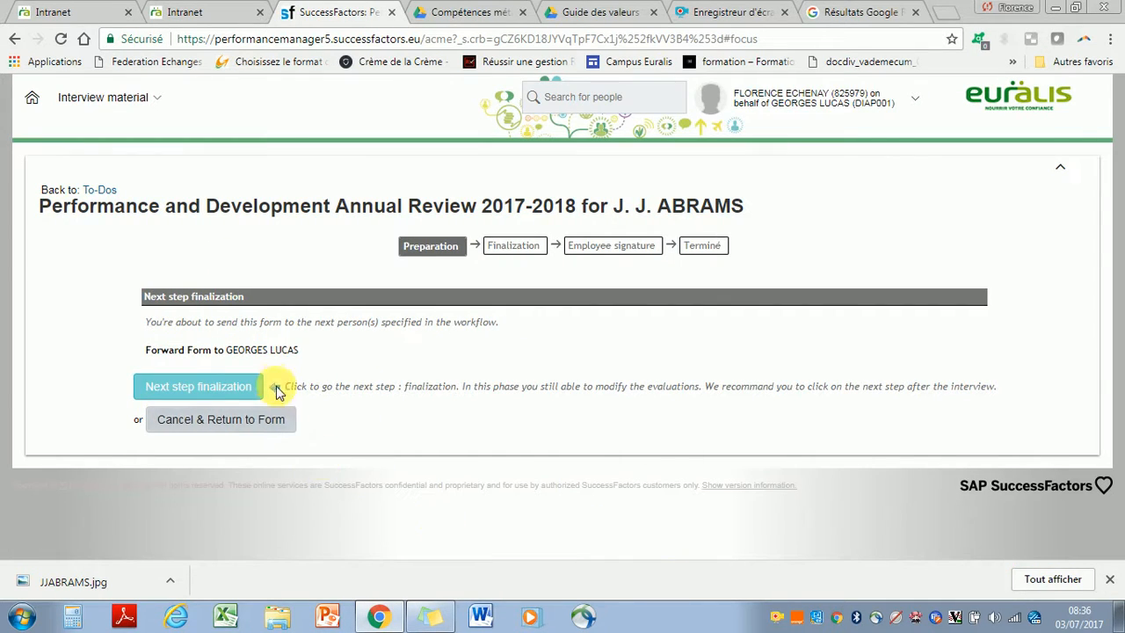
left_click(236, 390)
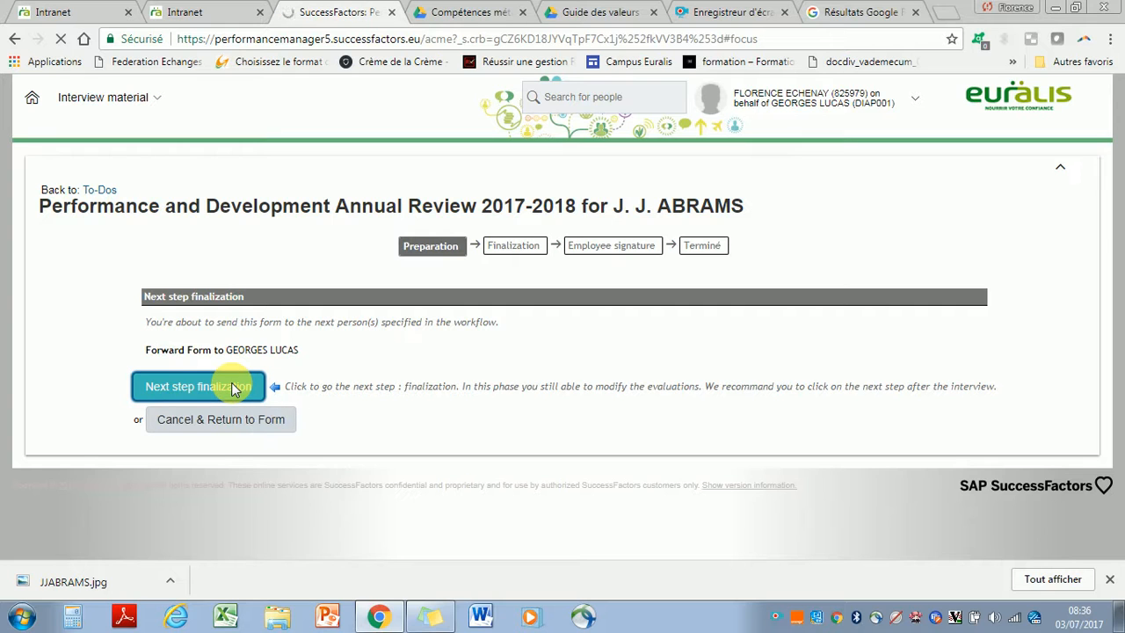